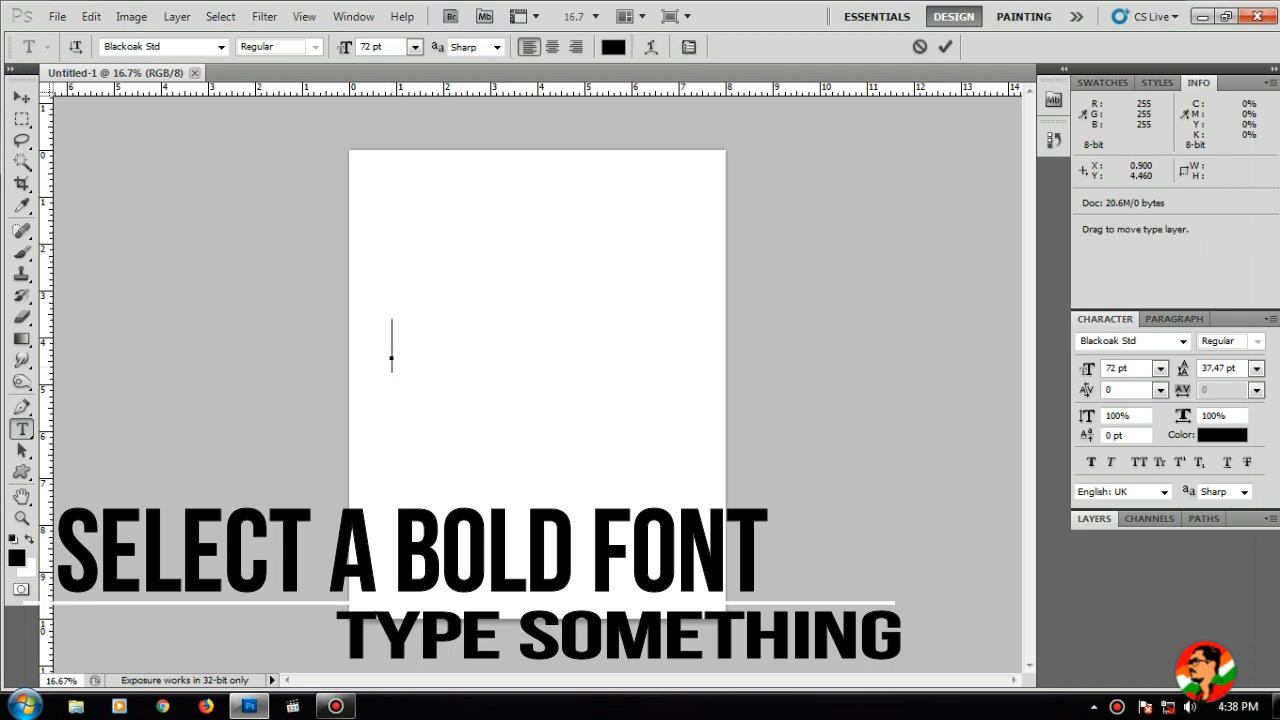
- Add the text "LOVE." in 72 pt Blackoak Std, then stretch it taller and position it across the page's width
{"action": "type", "text": "LOVE"}
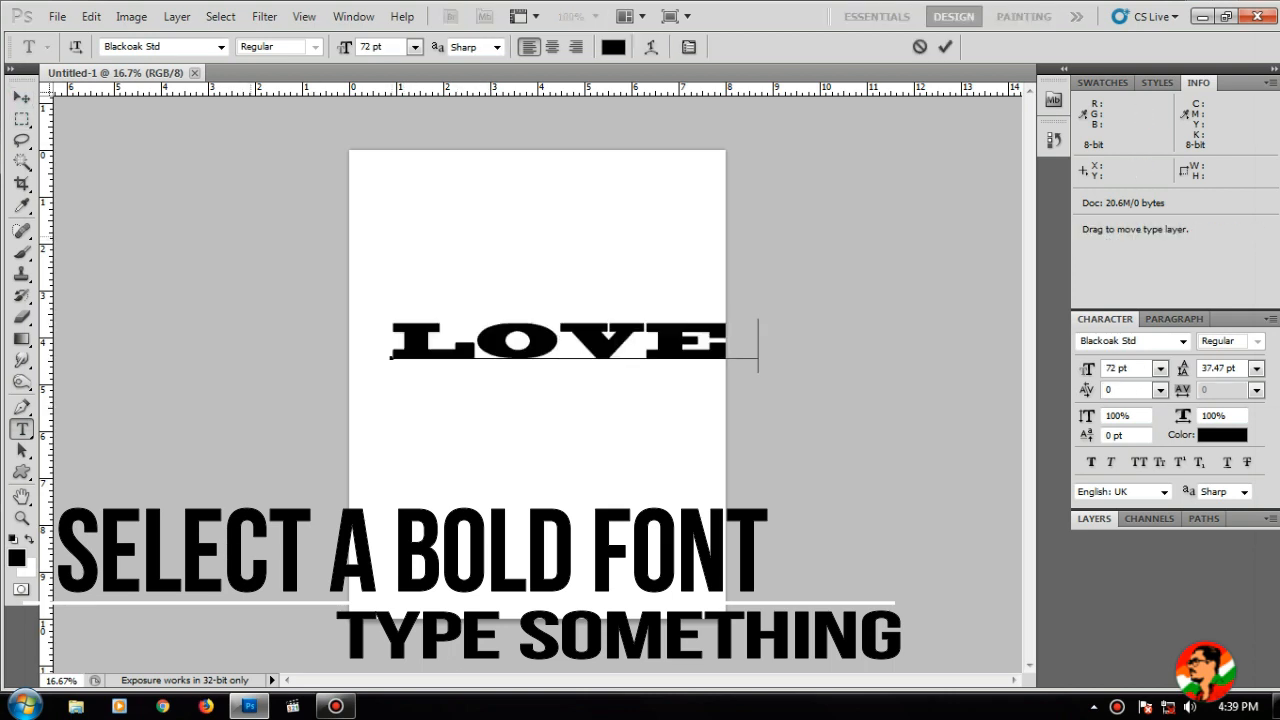
{"action": "key", "text": "ctrl+Return"}
{"action": "key", "text": "v"}
{"action": "left_click_drag", "start_coordinate": [655, 403], "coordinate": [623, 407]}
{"action": "key", "text": "ctrl+t"}
{"action": "left_click_drag", "start_coordinate": [542, 376], "coordinate": [542, 471]}
{"action": "key", "text": "Return"}
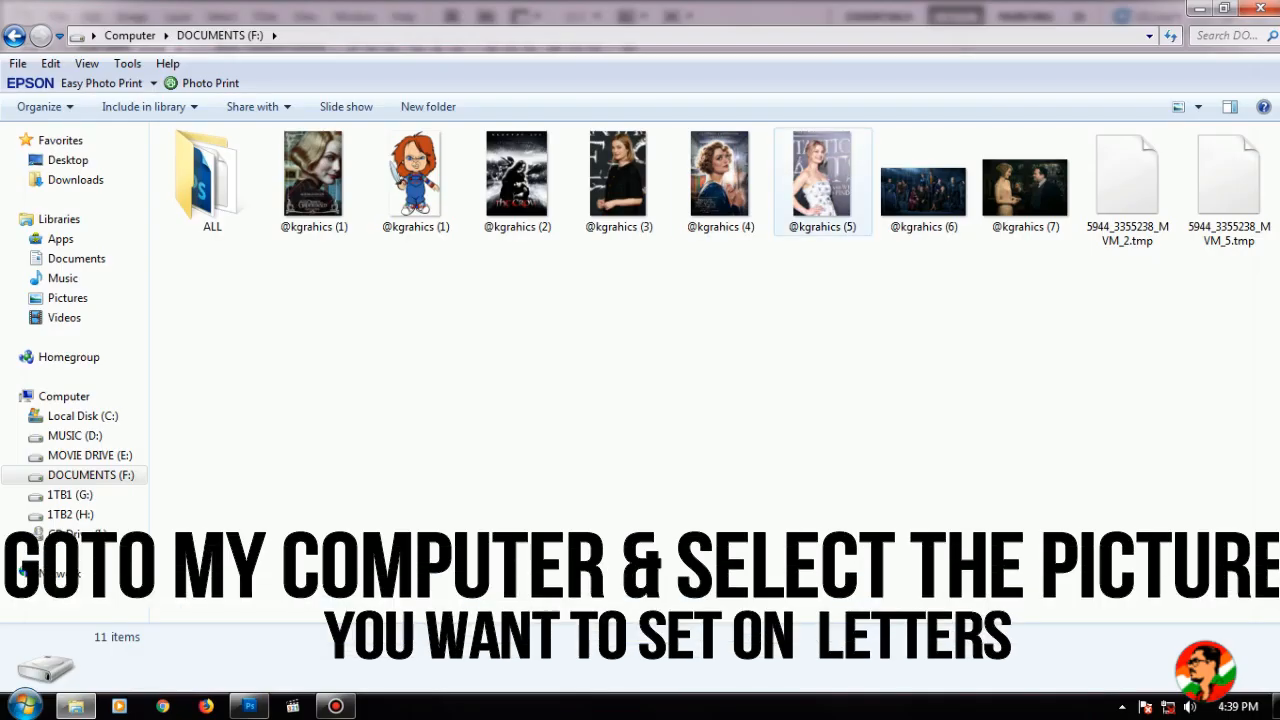
{"action": "left_click_drag", "start_coordinate": [720, 175], "coordinate": [508, 385]}
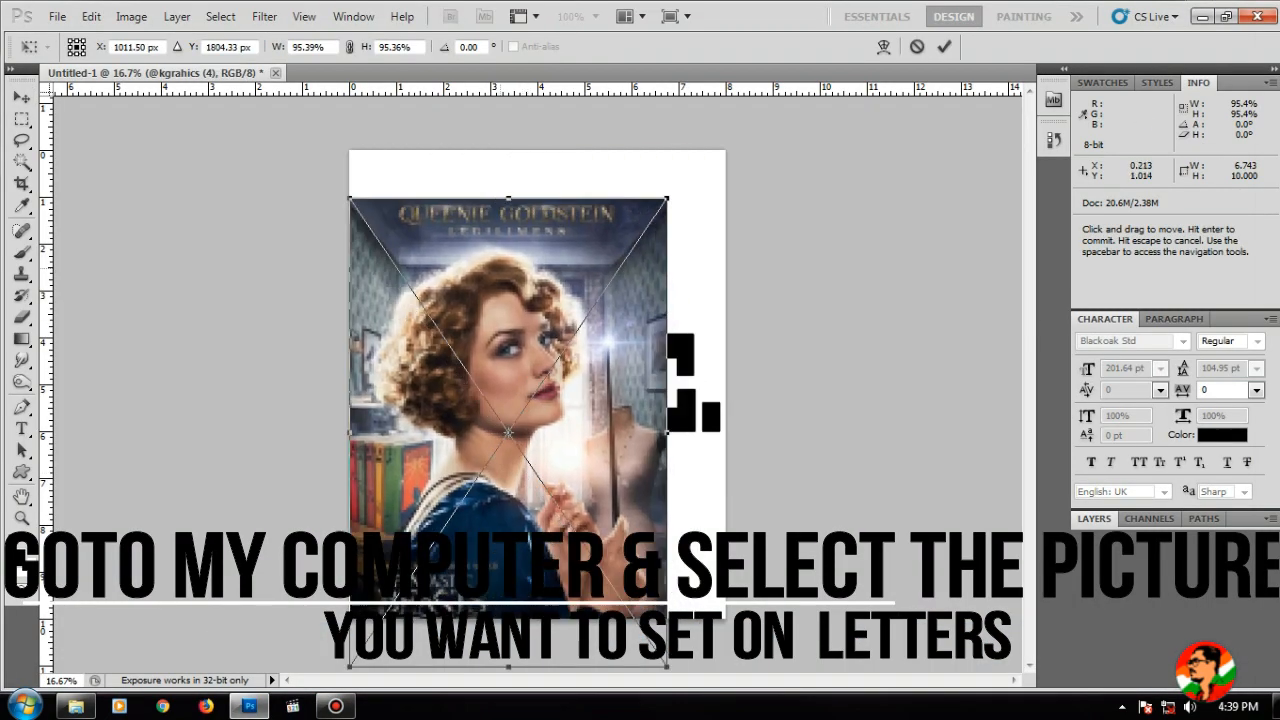
{"action": "left_click_drag", "start_coordinate": [666, 617], "coordinate": [749, 712]}
{"action": "left_click_drag", "start_coordinate": [698, 450], "coordinate": [702, 524]}
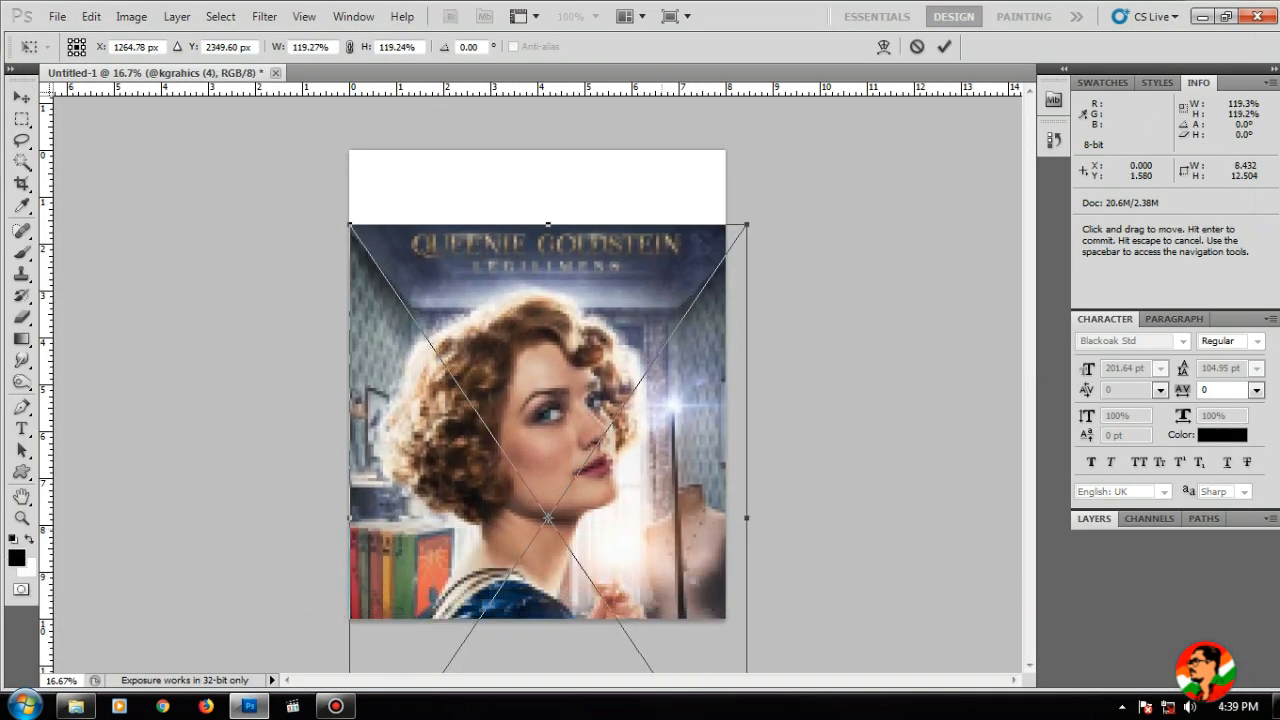
{"action": "key", "text": "Return"}
{"action": "left_click", "coordinate": [1094, 518]}
{"action": "right_click", "coordinate": [1180, 601]}
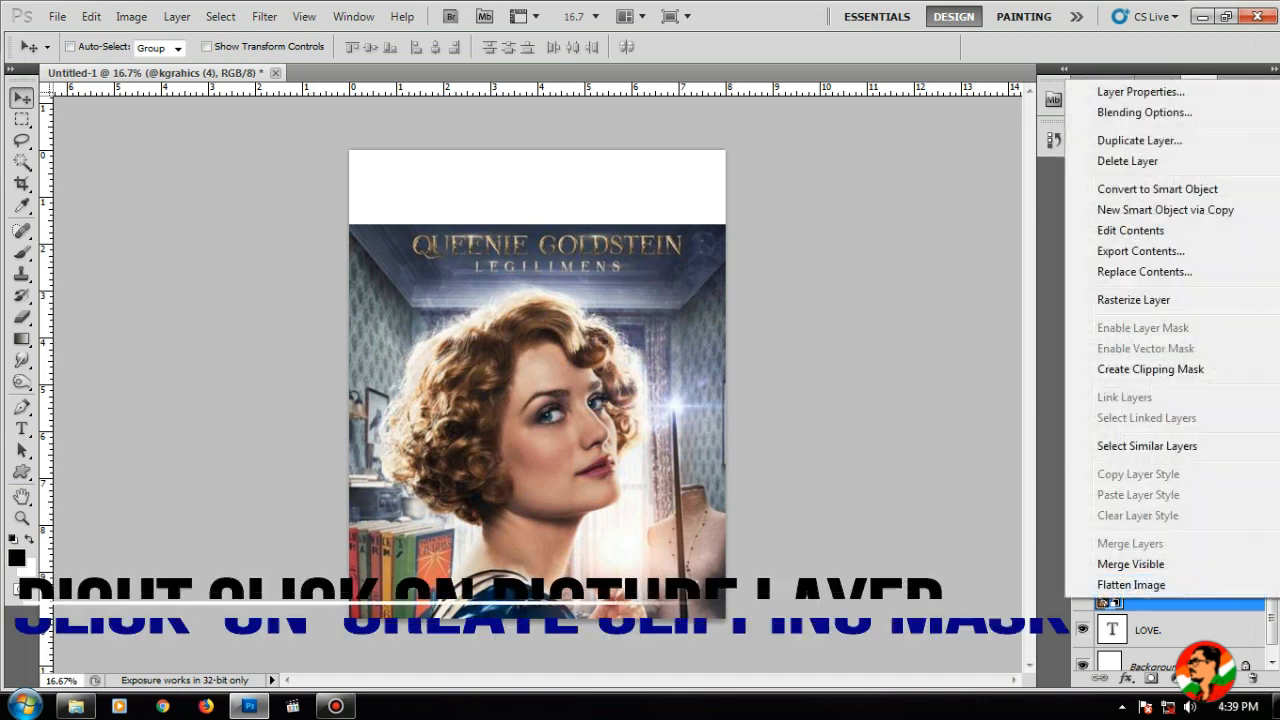
{"action": "left_click", "coordinate": [1140, 369]}
- Scale the clipped picture down to about 104% and reposition it so the face falls within the letters
{"action": "left_click_drag", "start_coordinate": [676, 524], "coordinate": [668, 485]}
{"action": "key", "text": "ctrl+t"}
{"action": "left_click_drag", "start_coordinate": [343, 186], "coordinate": [389, 257]}
{"action": "left_click_drag", "start_coordinate": [545, 400], "coordinate": [506, 345]}
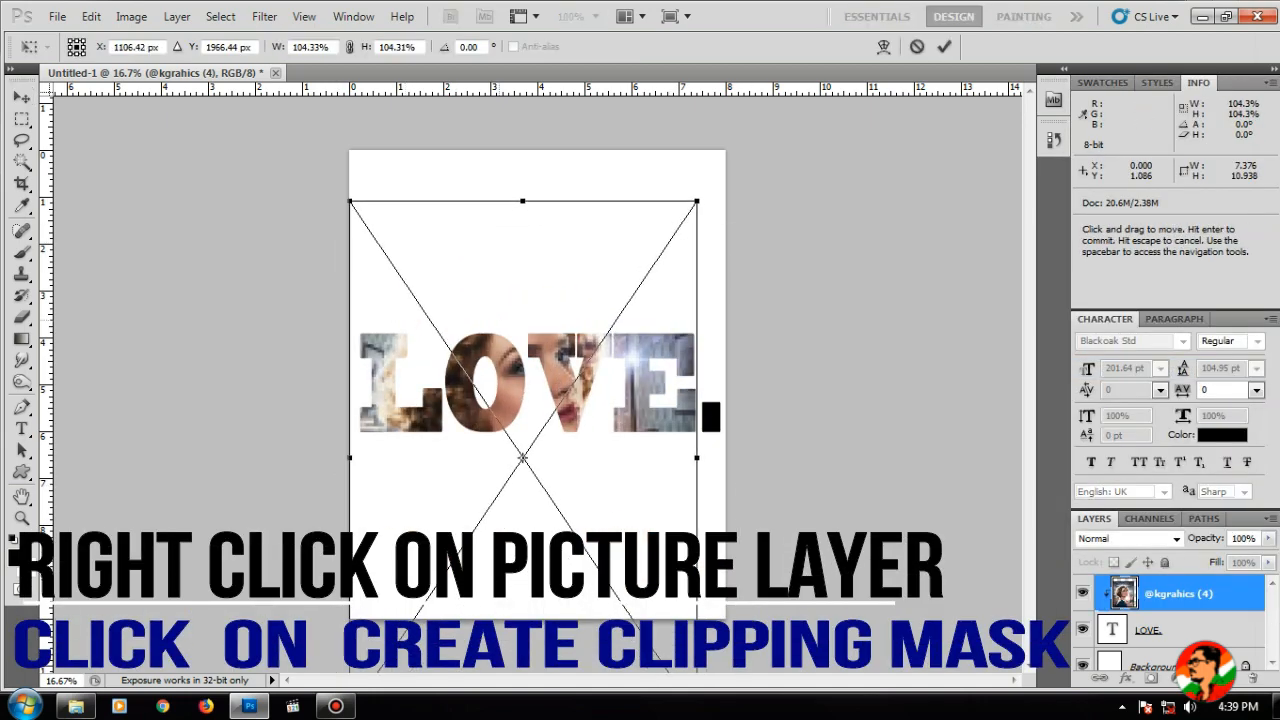
{"action": "key", "text": "Return"}
{"action": "left_click", "coordinate": [131, 16]}
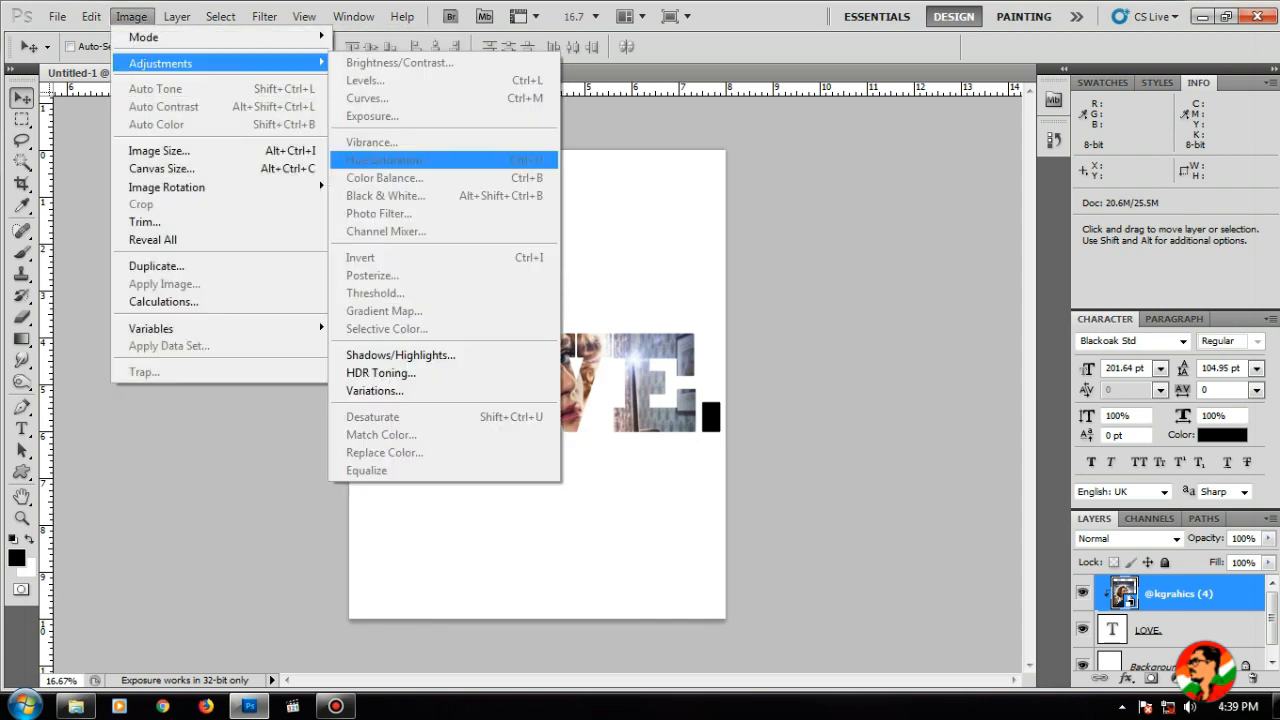
{"action": "right_click", "coordinate": [1182, 591]}
{"action": "left_click", "coordinate": [1128, 287]}
- Increase the clipped picture's contrast with the Brightness/Contrast adjustment
{"action": "left_click", "coordinate": [131, 16]}
{"action": "mouse_move", "coordinate": [220, 63]}
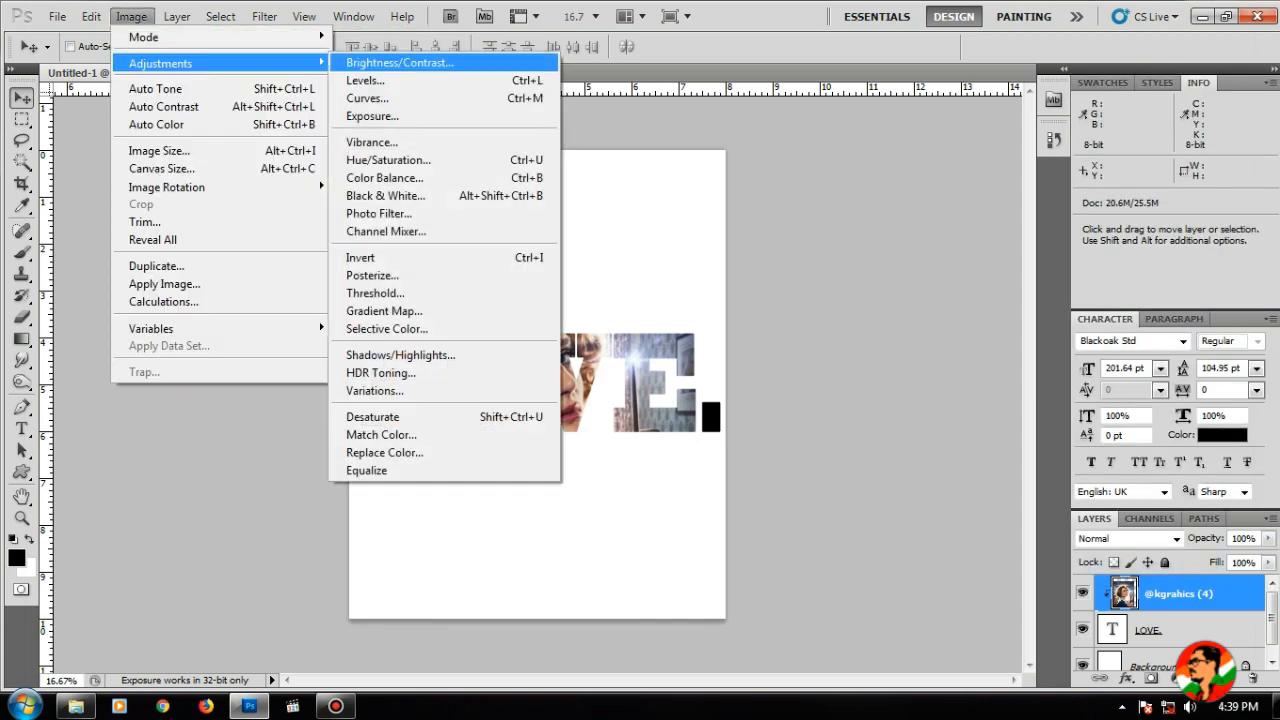
{"action": "left_click", "coordinate": [400, 57]}
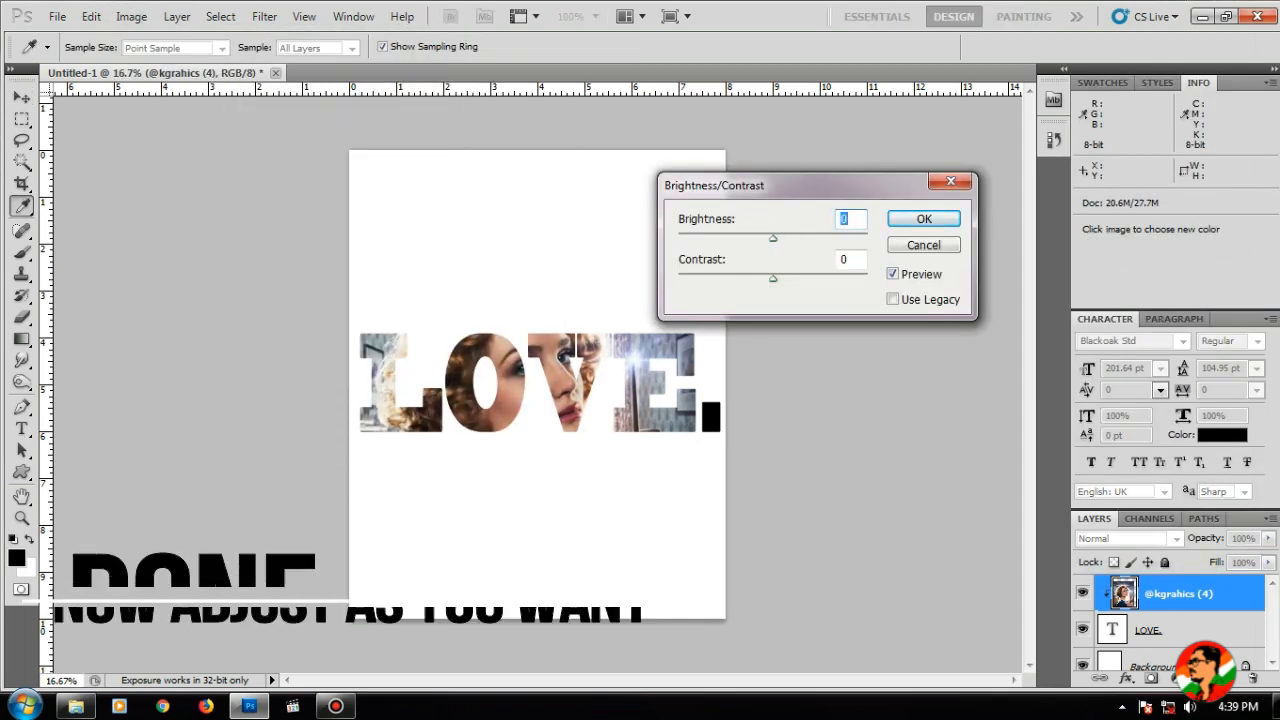
{"action": "left_click_drag", "start_coordinate": [773, 278], "coordinate": [808, 278]}
{"action": "key", "text": "Return"}
- Apply a sharpening filter to the clipped picture layer
{"action": "left_click", "coordinate": [264, 16]}
{"action": "mouse_move", "coordinate": [371, 289]}
{"action": "left_click", "coordinate": [515, 349]}
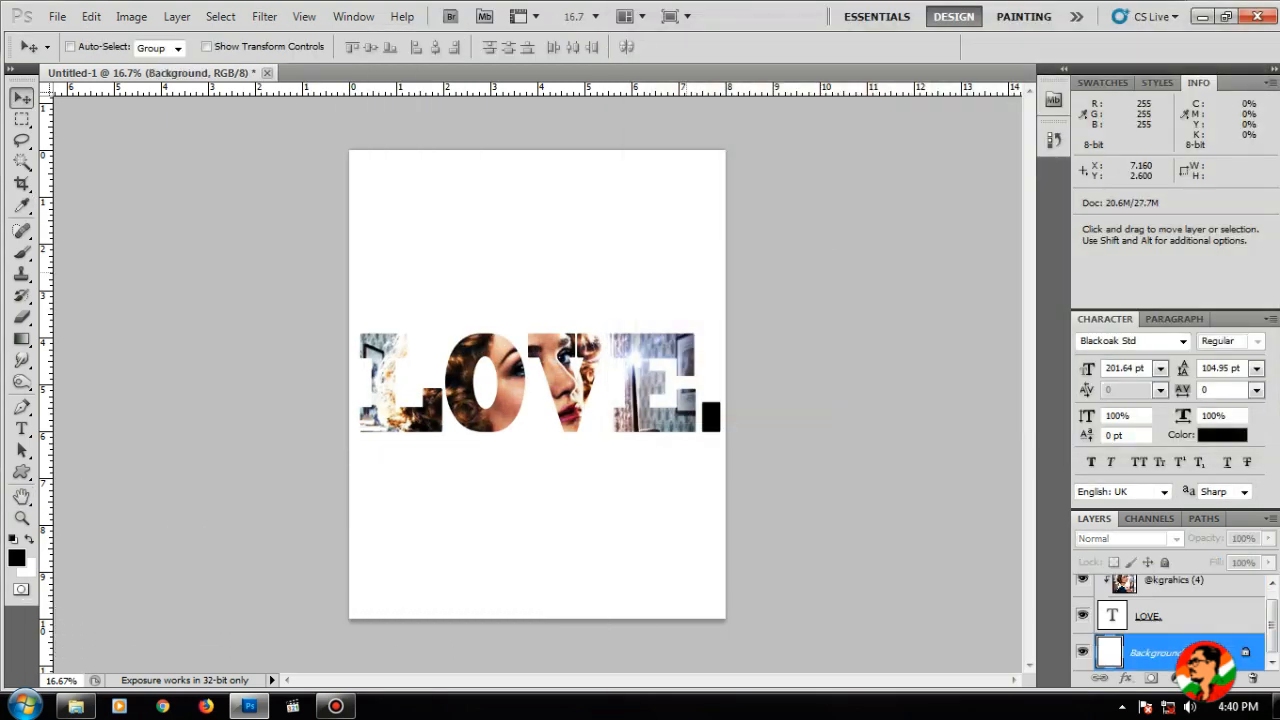
- Delete the Background layer and merge the visible picture and text layers into one
{"action": "key", "text": "Delete"}
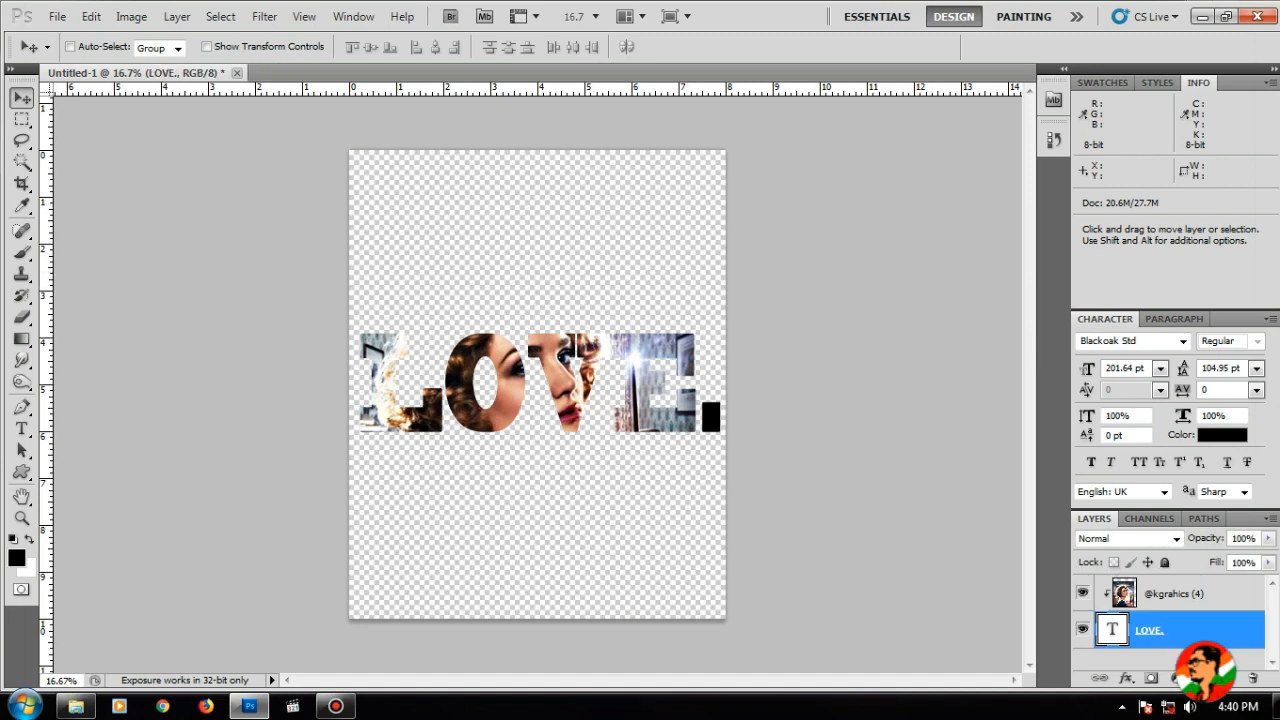
{"action": "left_click", "coordinate": [177, 16]}
{"action": "left_click", "coordinate": [210, 592]}
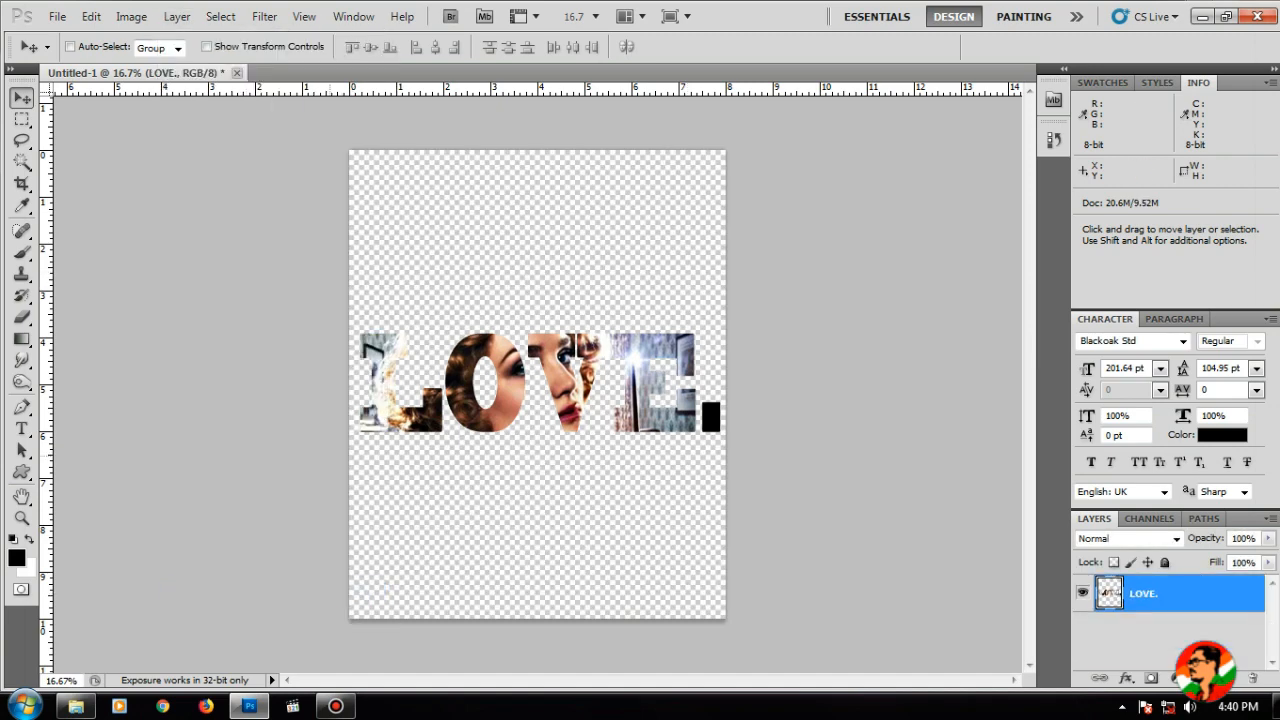
{"action": "left_click", "coordinate": [76, 706]}
{"action": "left_click_drag", "start_coordinate": [720, 177], "coordinate": [570, 482]}
{"action": "left_click_drag", "start_coordinate": [668, 618], "coordinate": [726, 704]}
{"action": "key", "text": "Return"}
{"action": "left_click", "coordinate": [177, 16]}
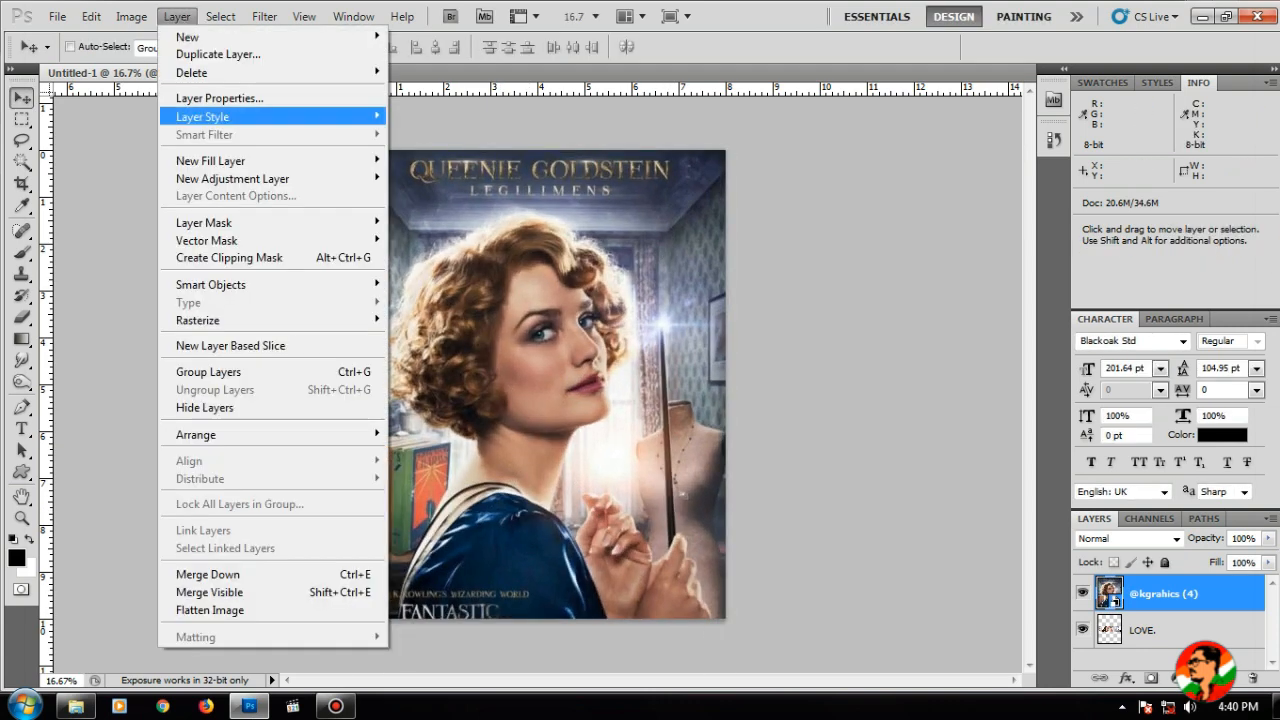
{"action": "mouse_move", "coordinate": [196, 434]}
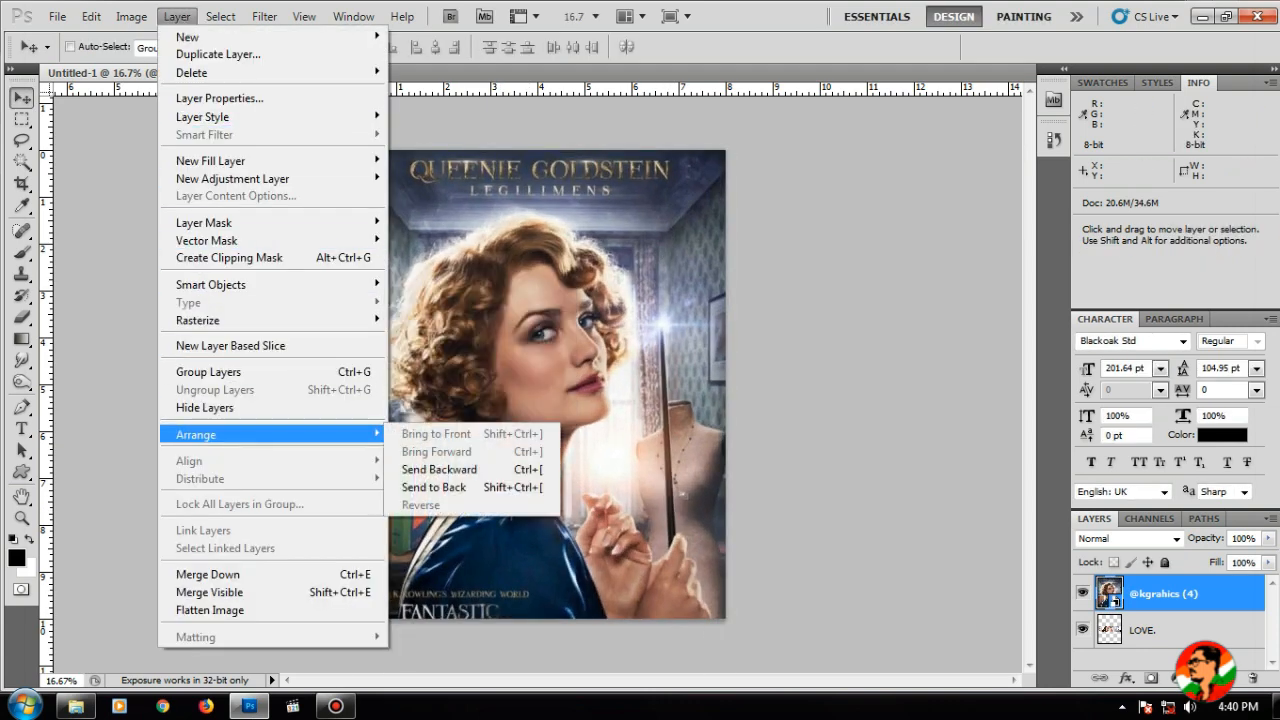
{"action": "left_click", "coordinate": [433, 487]}
- Select the merged LOVE. layer and move it slightly up over the background picture
{"action": "right_click", "coordinate": [550, 361]}
{"action": "left_click", "coordinate": [565, 371]}
{"action": "left_click_drag", "start_coordinate": [565, 371], "coordinate": [565, 341]}
- Scale the background picture down to about 106.5% so its face lines up with the lettering
{"action": "right_click", "coordinate": [619, 242]}
{"action": "left_click", "coordinate": [668, 254]}
{"action": "key", "text": "ctrl+t"}
{"action": "left_click_drag", "start_coordinate": [731, 150], "coordinate": [703, 166]}
{"action": "key", "text": "Up"}
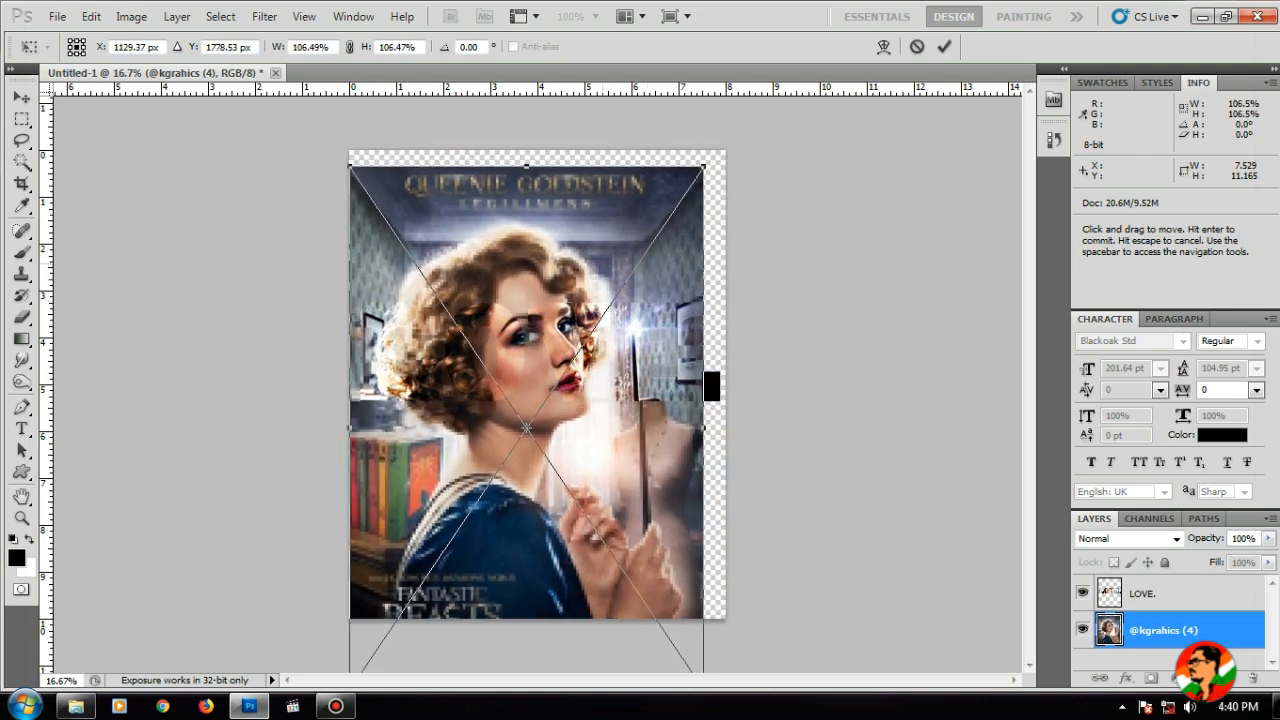
{"action": "key", "text": "Return"}
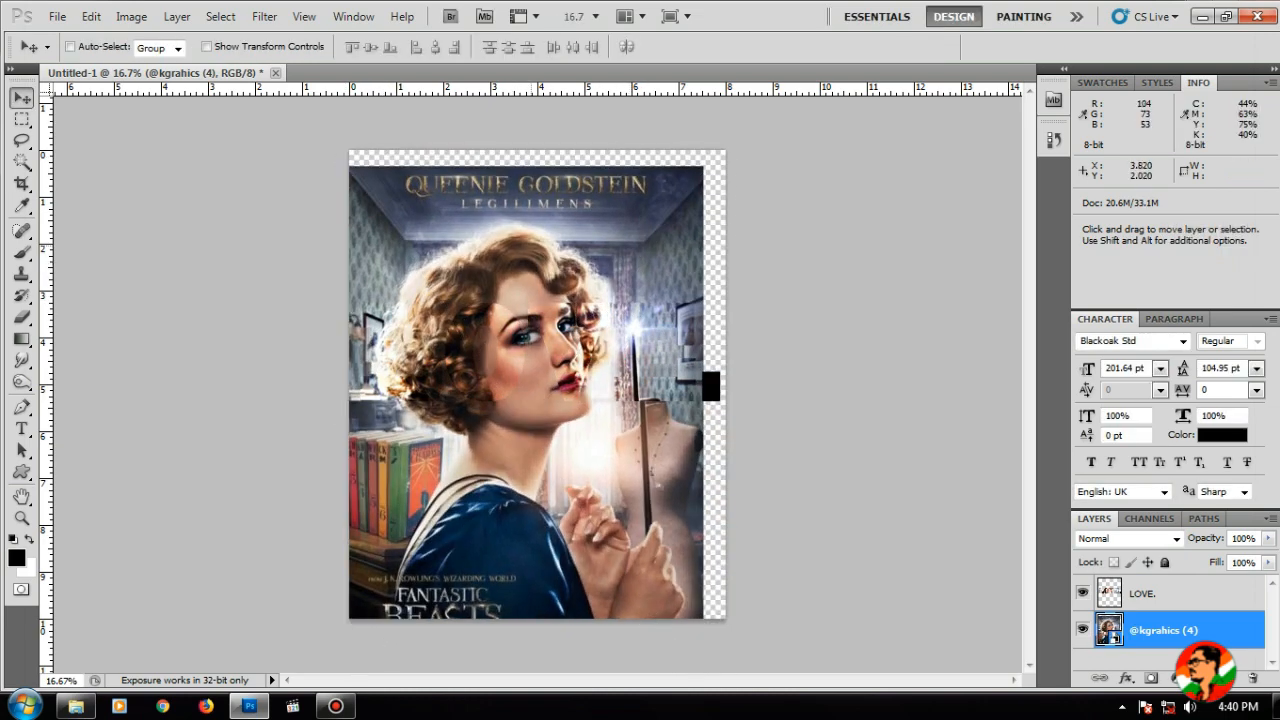
- Add a black Stroke layer style to the LOVE. layer
{"action": "left_click", "coordinate": [1160, 593]}
{"action": "left_click", "coordinate": [1160, 630]}
{"action": "left_click", "coordinate": [1160, 593]}
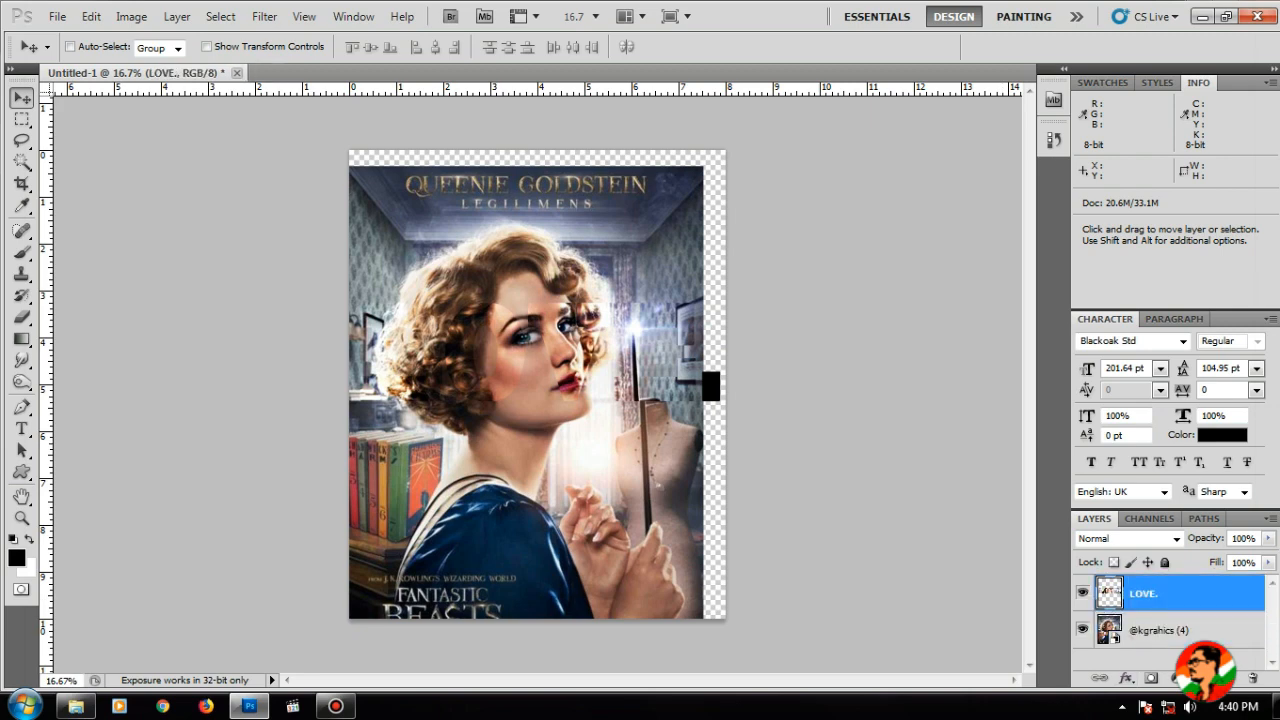
{"action": "left_click", "coordinate": [1126, 678]}
{"action": "left_click", "coordinate": [1152, 666]}
{"action": "left_click", "coordinate": [1248, 251]}
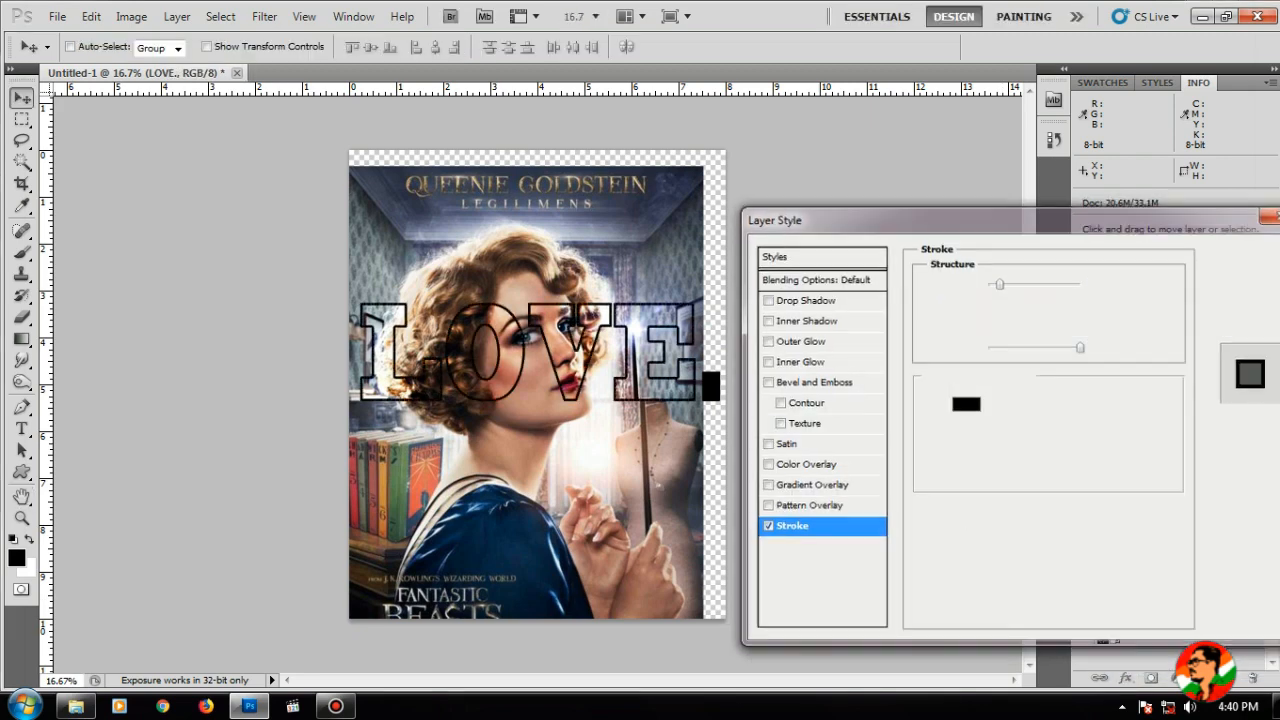
{"action": "right_click", "coordinate": [638, 221]}
{"action": "left_click", "coordinate": [680, 235]}
{"action": "left_click", "coordinate": [1126, 678]}
{"action": "right_click", "coordinate": [634, 322]}
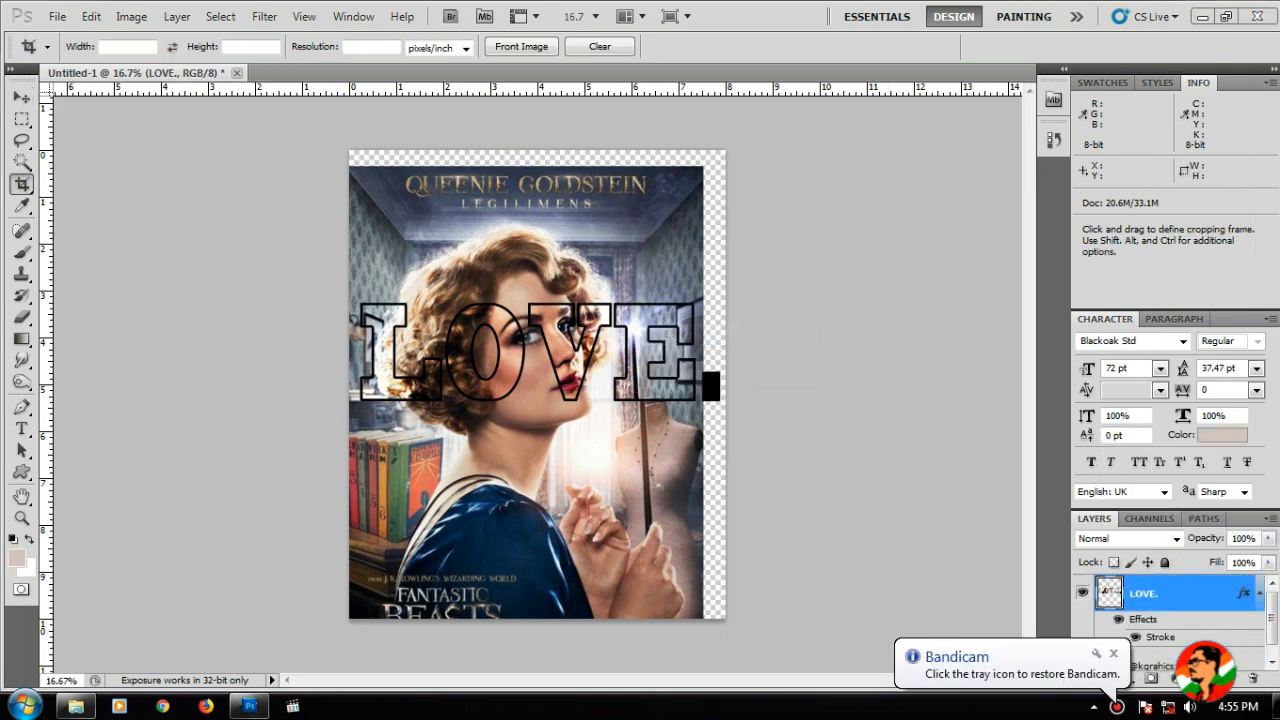
- Crop the document to the background picture's visible area, about 7.53 by 9.65 inches
{"action": "left_click_drag", "start_coordinate": [350, 167], "coordinate": [703, 617]}
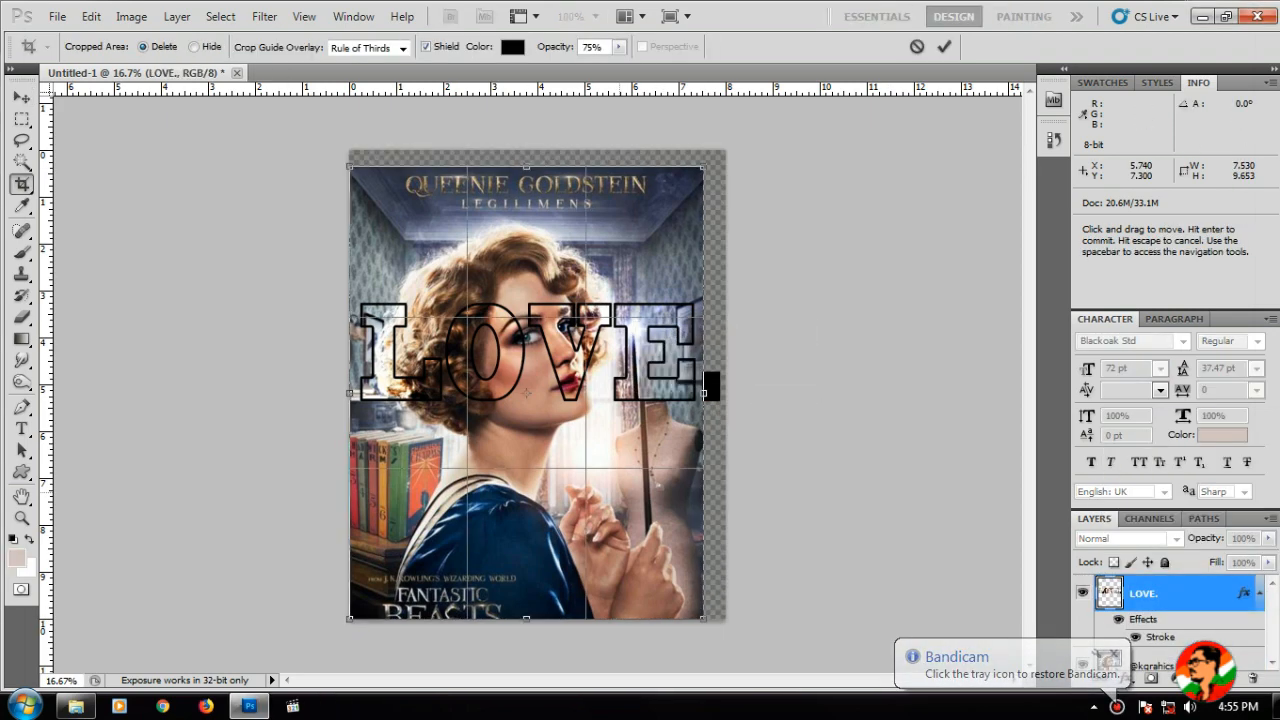
{"action": "key", "text": "Return"}
{"action": "key", "text": "v"}
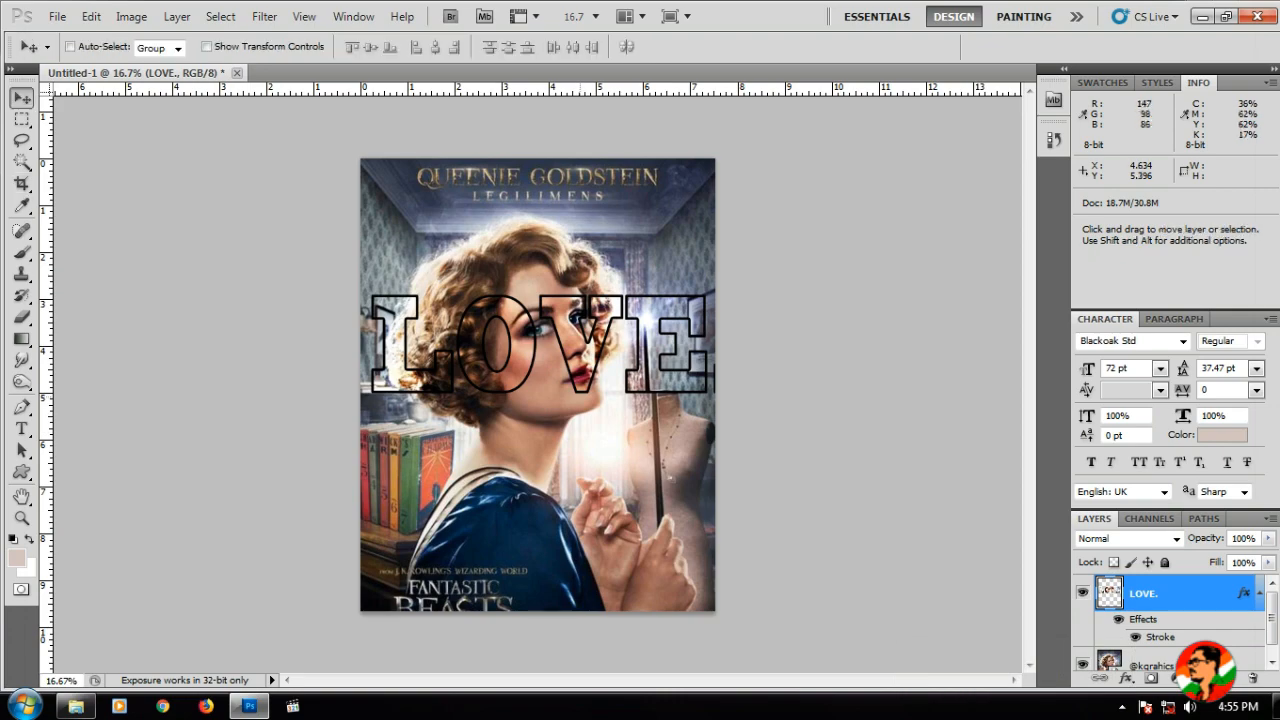
{"action": "right_click", "coordinate": [568, 268]}
{"action": "left_click", "coordinate": [590, 274]}
{"action": "right_click", "coordinate": [1160, 662]}
{"action": "left_click", "coordinate": [1125, 359]}
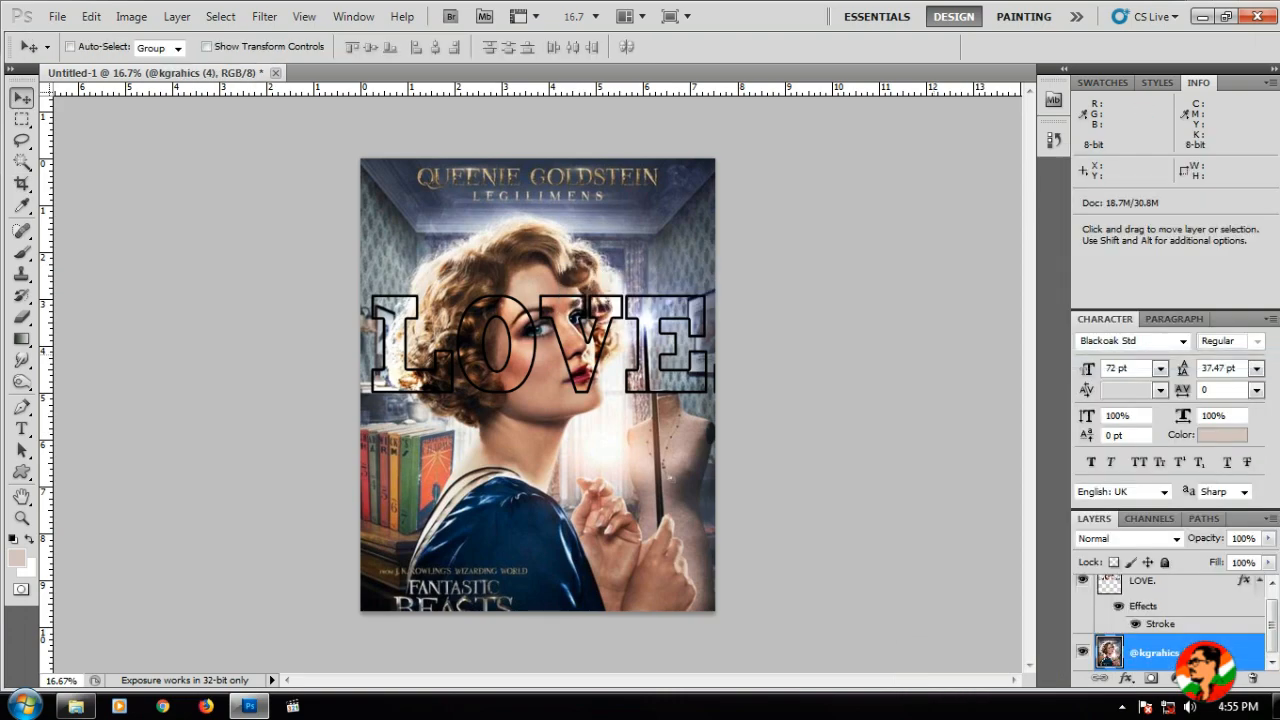
- Apply a Gaussian Blur with a radius of 8.9 pixels to the background picture
{"action": "left_click", "coordinate": [176, 16]}
{"action": "mouse_move", "coordinate": [264, 16]}
{"action": "mouse_move", "coordinate": [300, 187]}
{"action": "left_click", "coordinate": [515, 257]}
{"action": "left_click_drag", "start_coordinate": [1019, 450], "coordinate": [995, 450]}
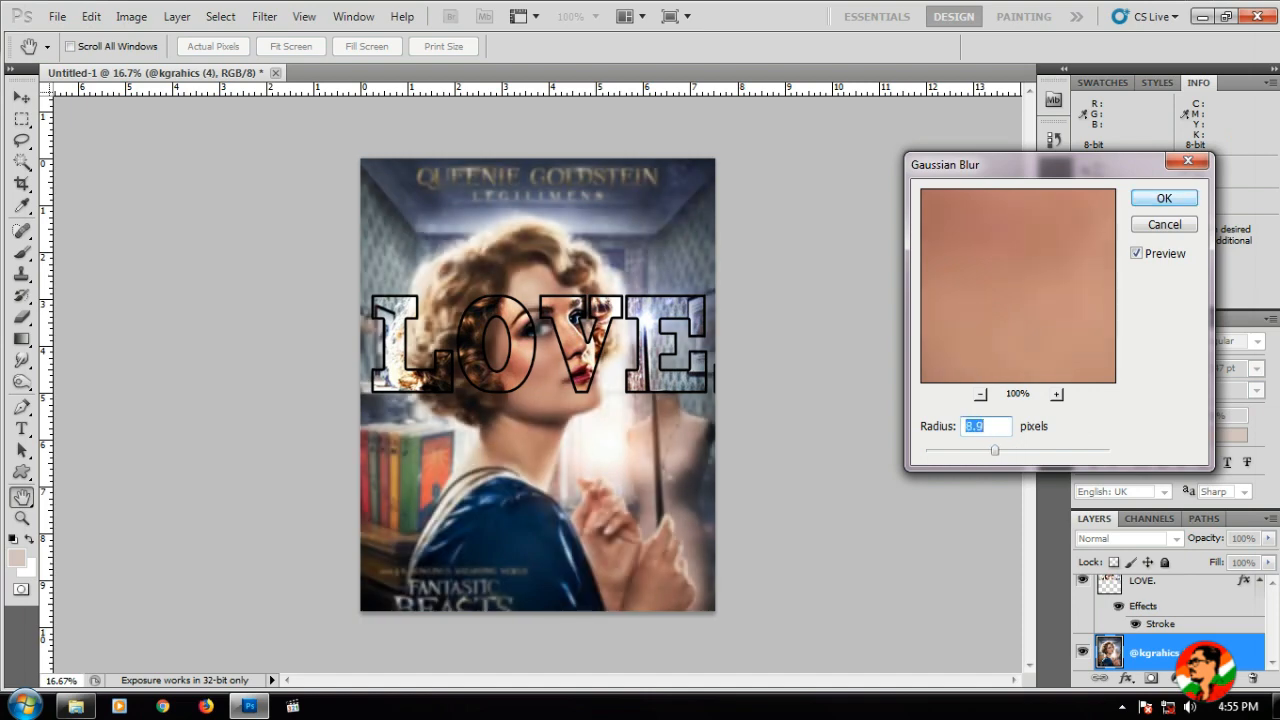
{"action": "key", "text": "Return"}
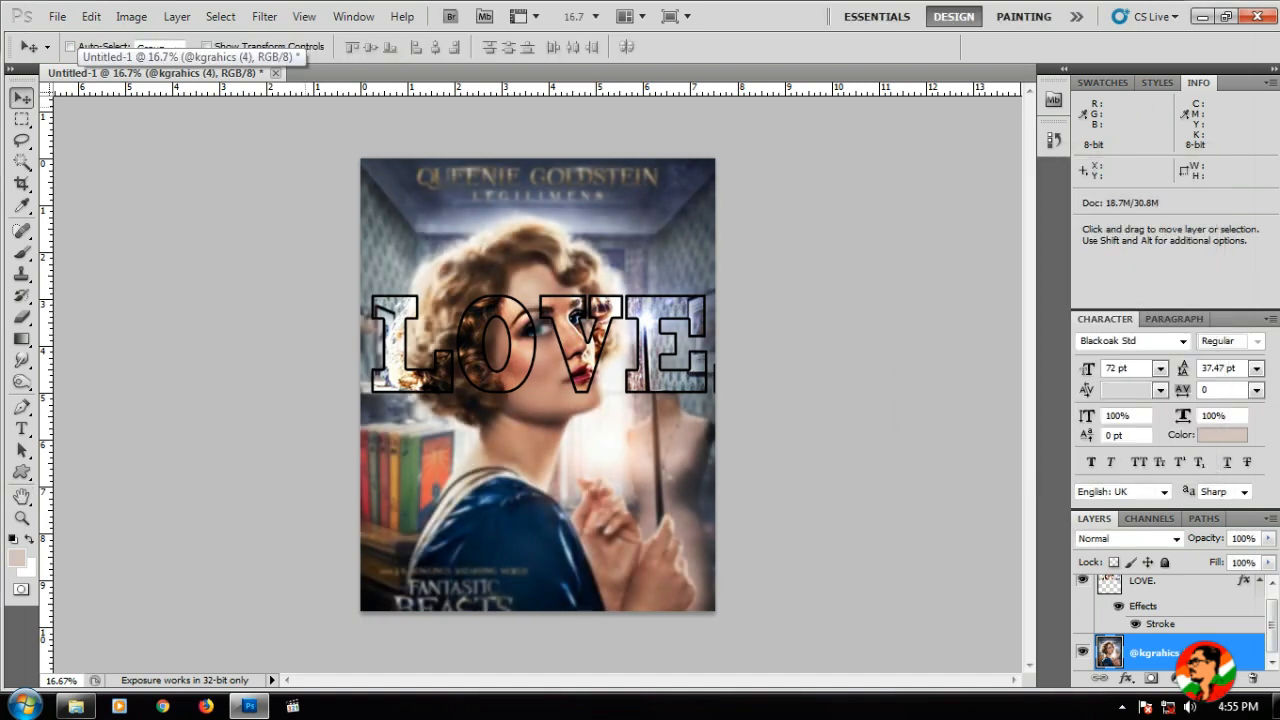
- Create a new Photo-preset document, 8 x 10 inches at 300 pixels/inch, and rotate its canvas to landscape
{"action": "key", "text": "ctrl+n"}
{"action": "left_click", "coordinate": [602, 198]}
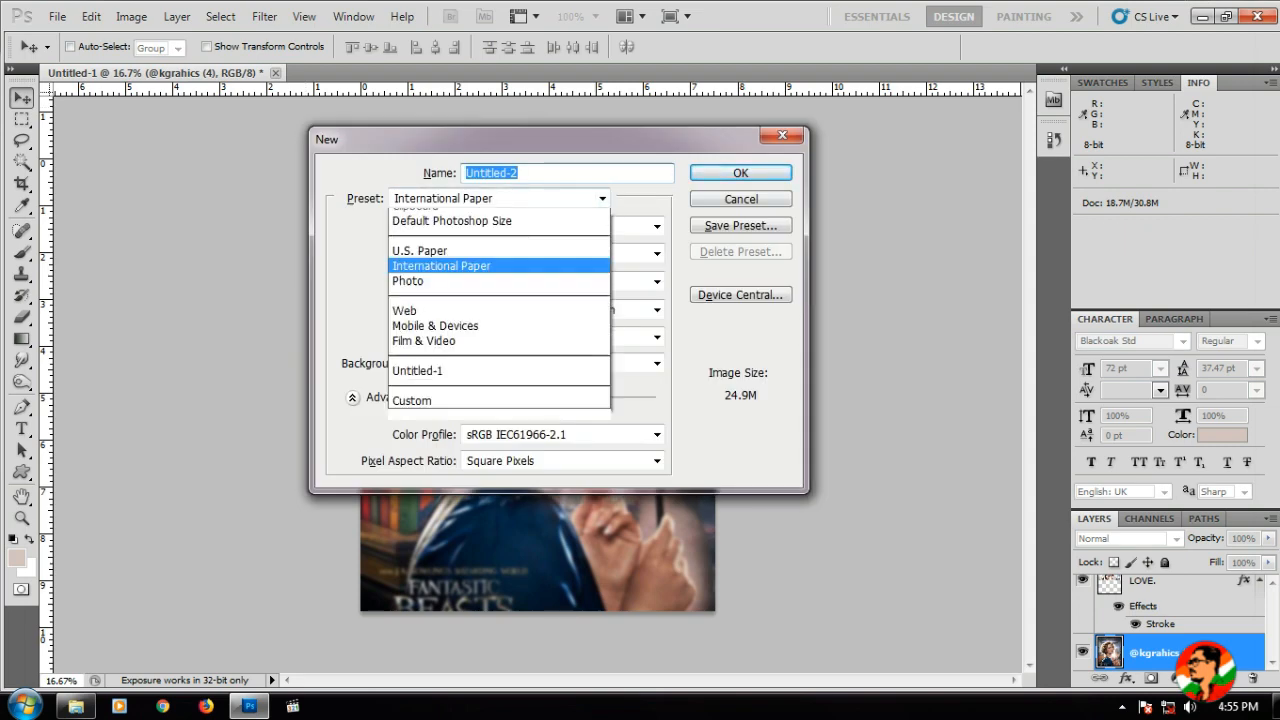
{"action": "left_click", "coordinate": [490, 291]}
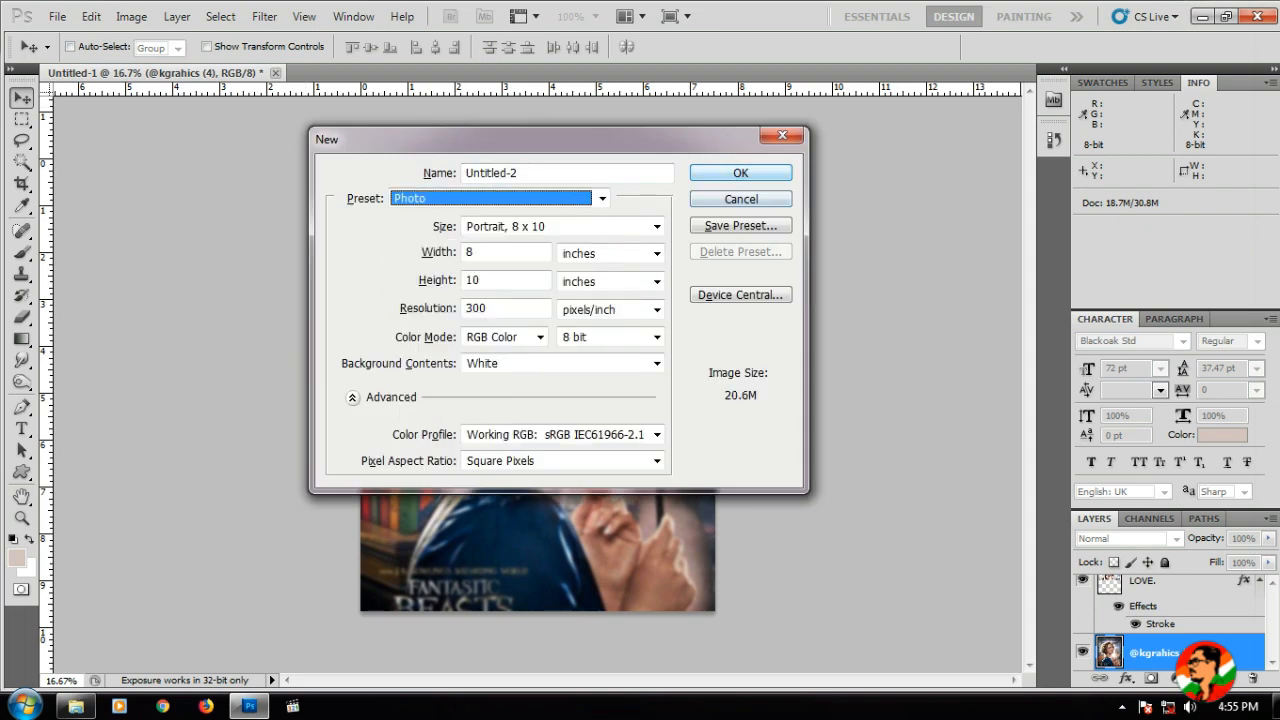
{"action": "key", "text": "Return"}
{"action": "left_click", "coordinate": [131, 16]}
{"action": "left_click", "coordinate": [390, 203]}
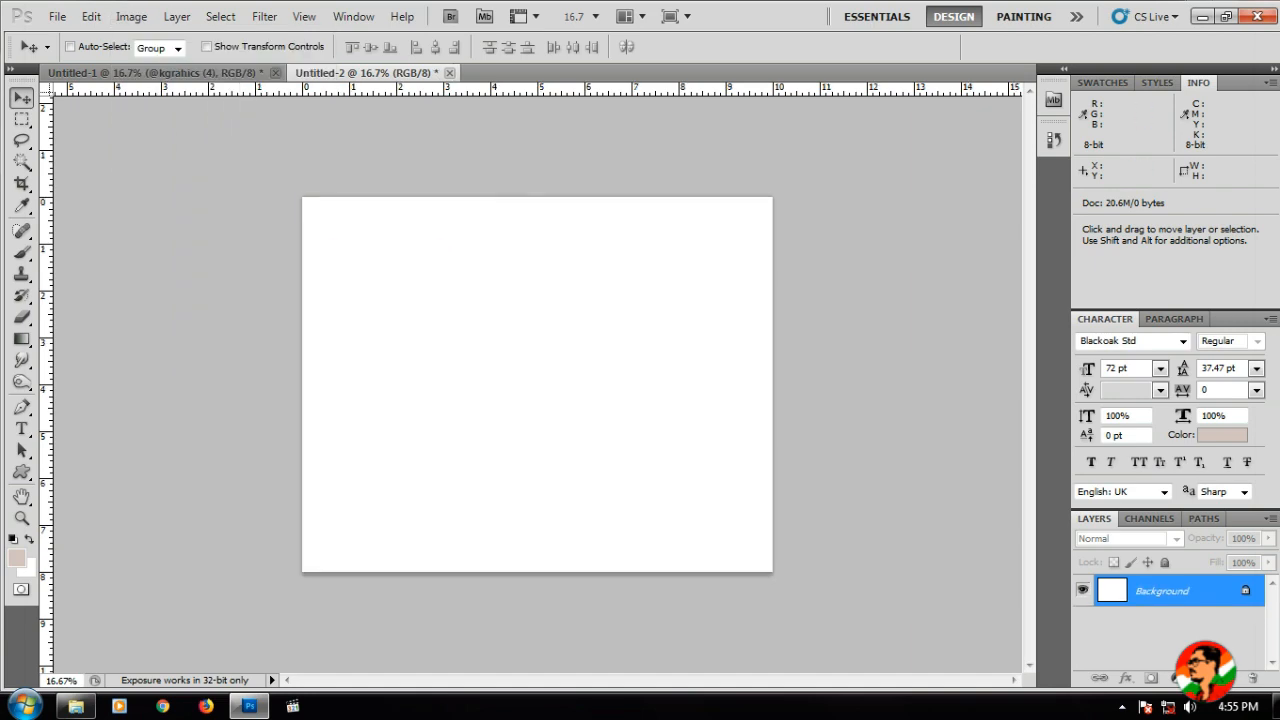
- Add the text CUTE in near-black 72 pt Blackoak Std and move it to the page's upper left
{"action": "key", "text": "t"}
{"action": "left_click", "coordinate": [361, 380]}
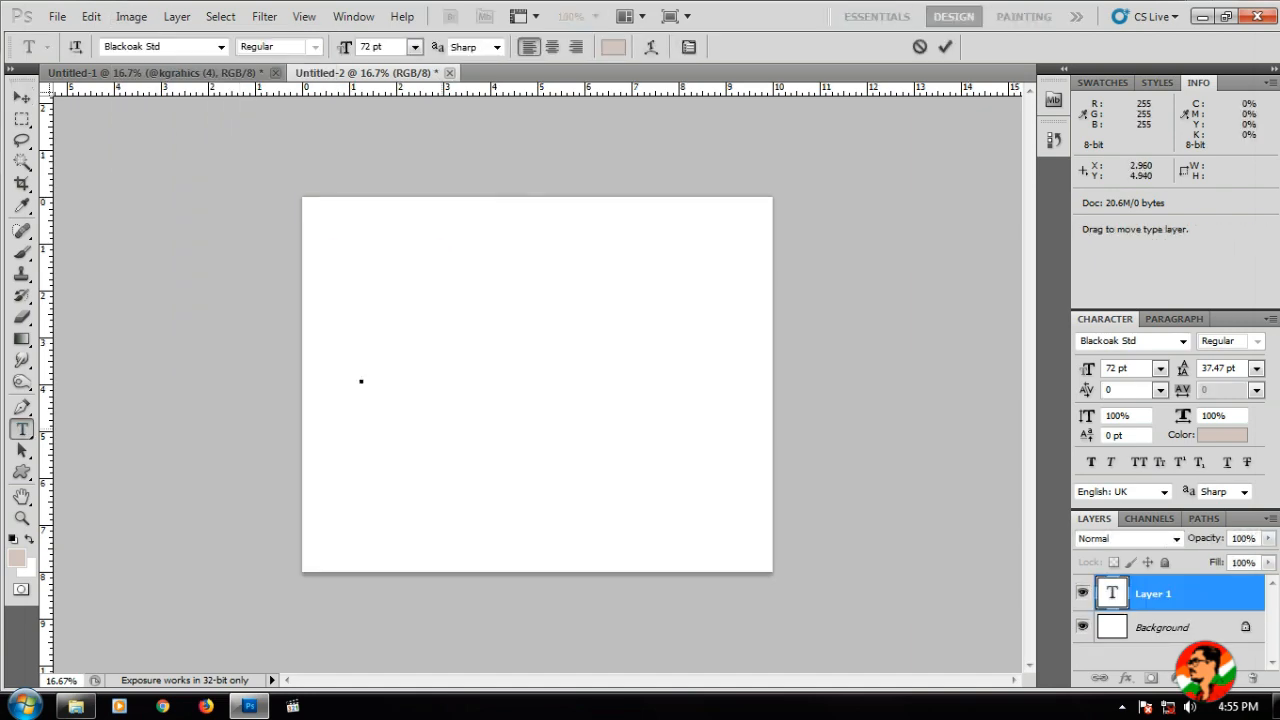
{"action": "key", "text": "ctrl+a"}
{"action": "left_click", "coordinate": [1222, 434]}
{"action": "left_click", "coordinate": [983, 634]}
{"action": "left_click", "coordinate": [1180, 395]}
{"action": "left_click", "coordinate": [21, 97]}
{"action": "left_click_drag", "start_coordinate": [420, 365], "coordinate": [391, 294]}
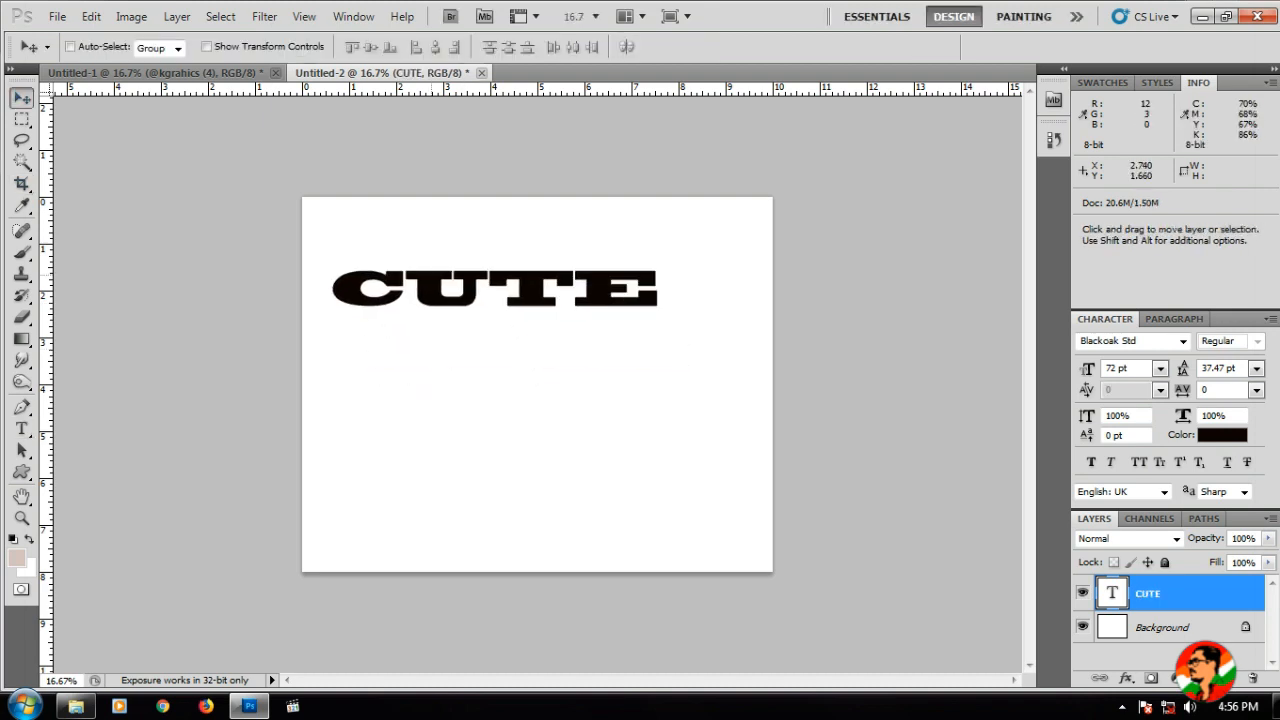
- Stretch the CUTE text wider and much taller so it spans the page's width, and centre it
{"action": "key", "text": "ctrl+t"}
{"action": "left_click_drag", "start_coordinate": [659, 320], "coordinate": [749, 532]}
{"action": "left_click_drag", "start_coordinate": [682, 440], "coordinate": [671, 437]}
{"action": "left_click_drag", "start_coordinate": [738, 528], "coordinate": [764, 551]}
{"action": "left_click_drag", "start_coordinate": [682, 440], "coordinate": [678, 433]}
{"action": "left_click_drag", "start_coordinate": [537, 400], "coordinate": [531, 402]}
{"action": "key", "text": "Return"}
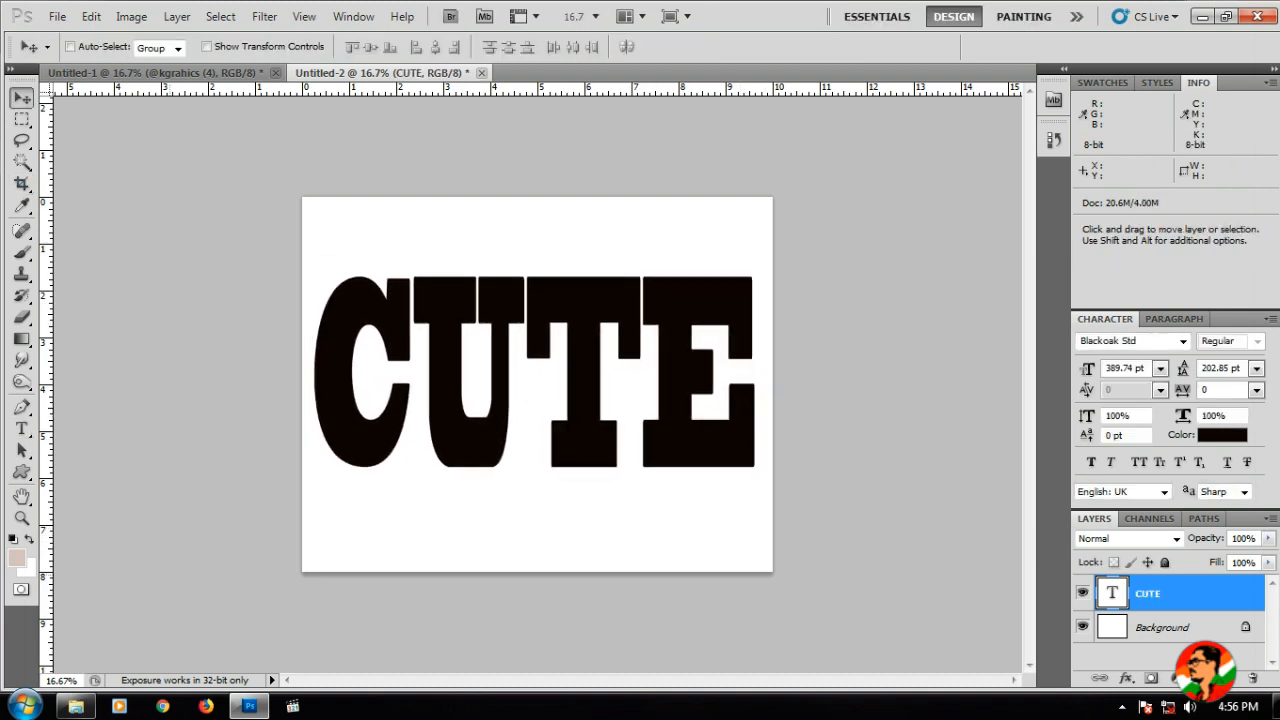
{"action": "left_click", "coordinate": [75, 706]}
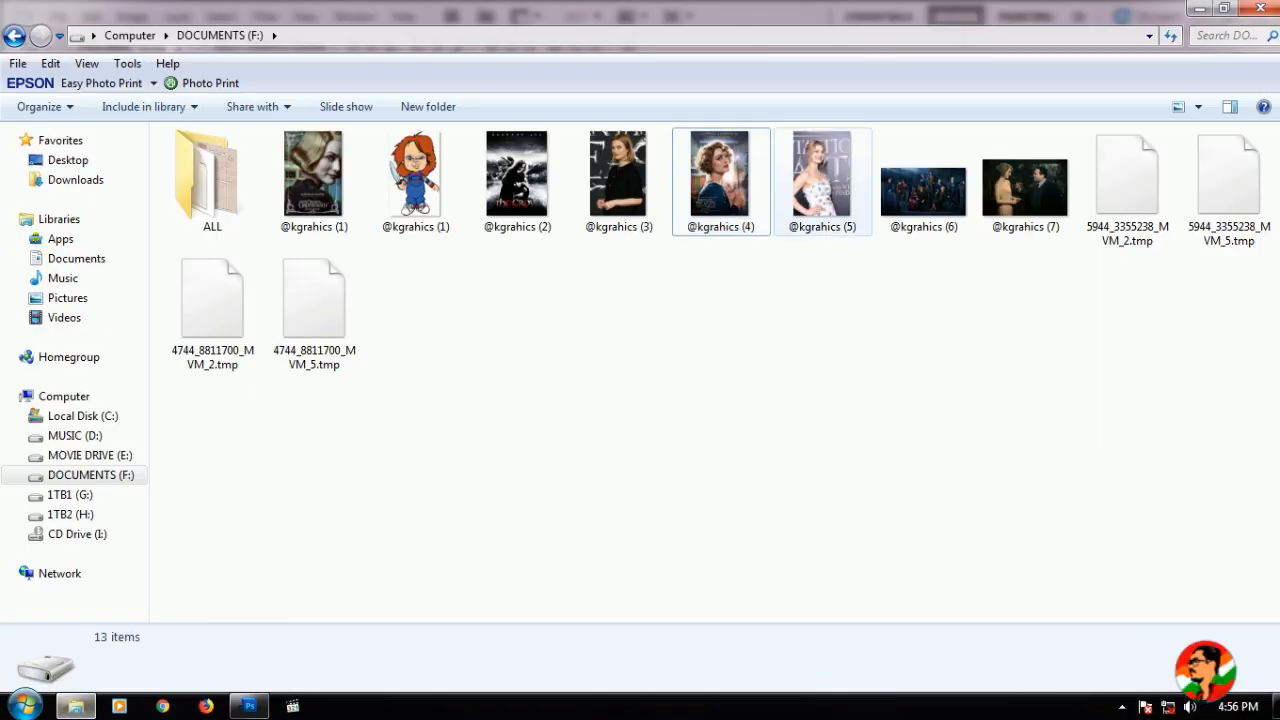
{"action": "left_click", "coordinate": [619, 180]}
{"action": "left_click_drag", "start_coordinate": [1022, 185], "coordinate": [537, 385]}
{"action": "key", "text": "Return"}
{"action": "right_click", "coordinate": [1170, 591]}
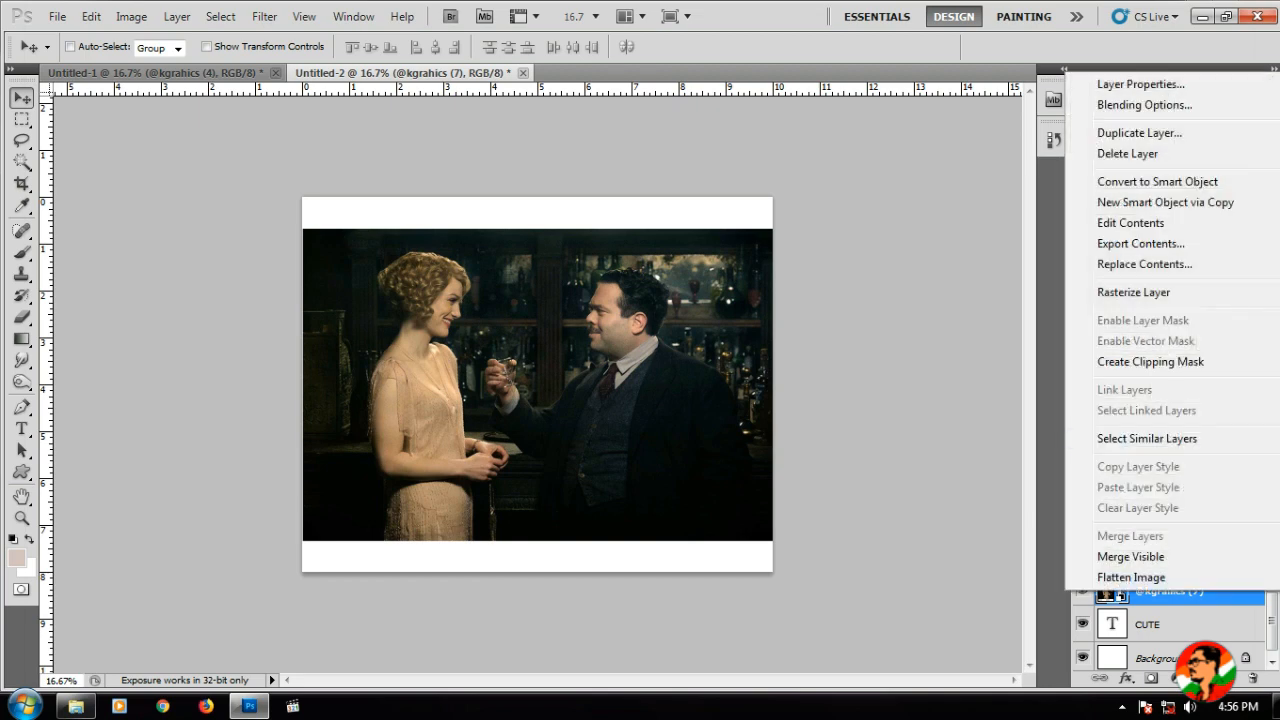
{"action": "left_click", "coordinate": [1150, 361]}
{"action": "left_click_drag", "start_coordinate": [664, 415], "coordinate": [644, 395]}
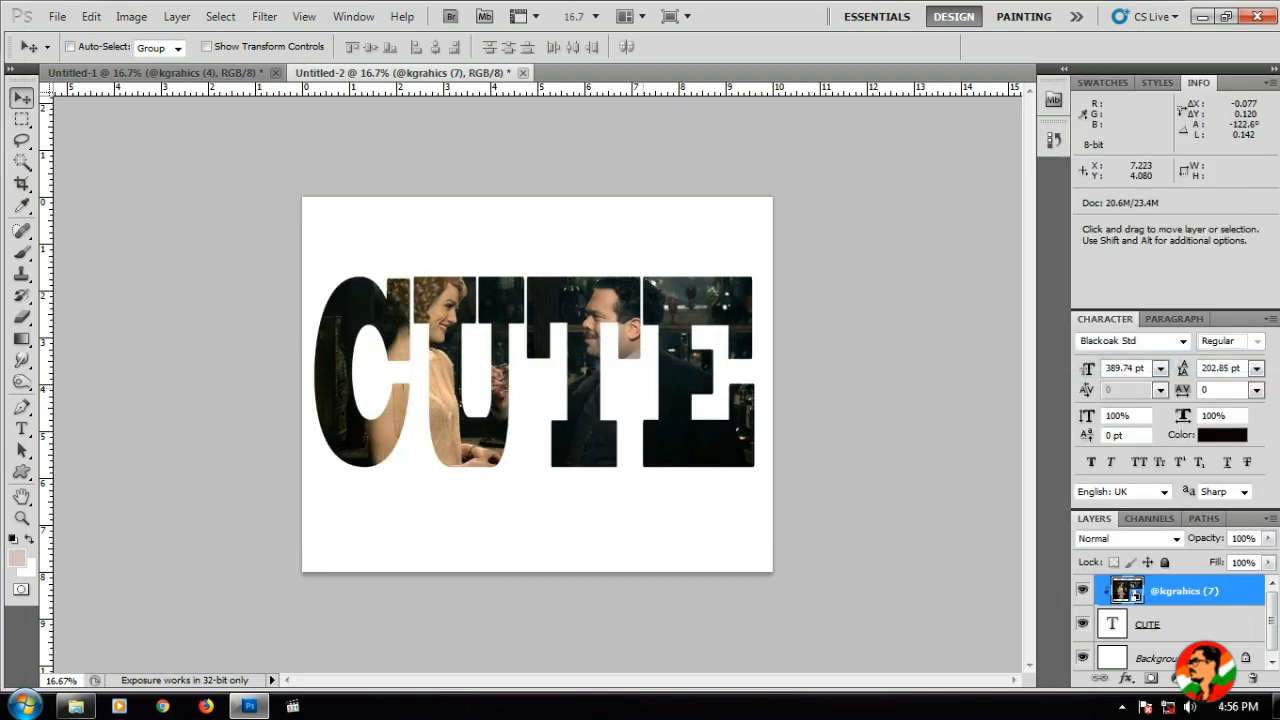
{"action": "right_click", "coordinate": [1170, 591]}
{"action": "left_click", "coordinate": [1133, 288]}
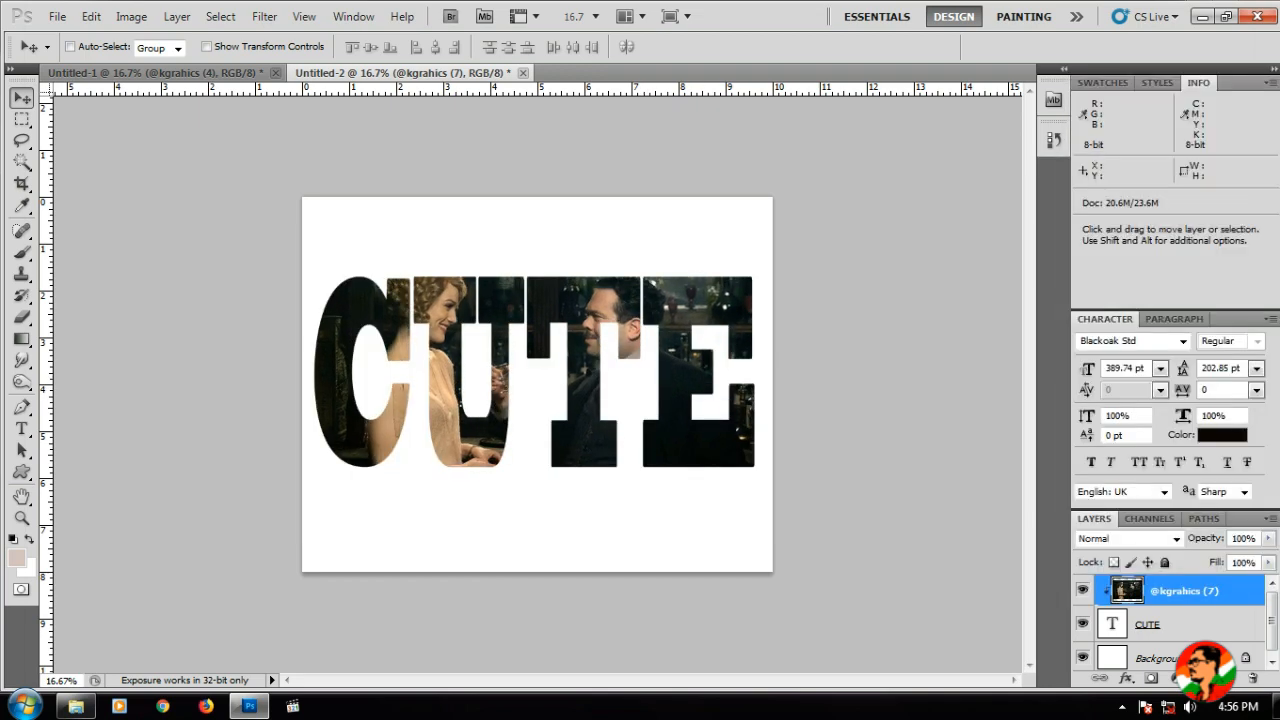
{"action": "left_click", "coordinate": [131, 16]}
{"action": "mouse_move", "coordinate": [157, 63]}
{"action": "left_click", "coordinate": [372, 141]}
{"action": "left_click_drag", "start_coordinate": [886, 247], "coordinate": [910, 247]}
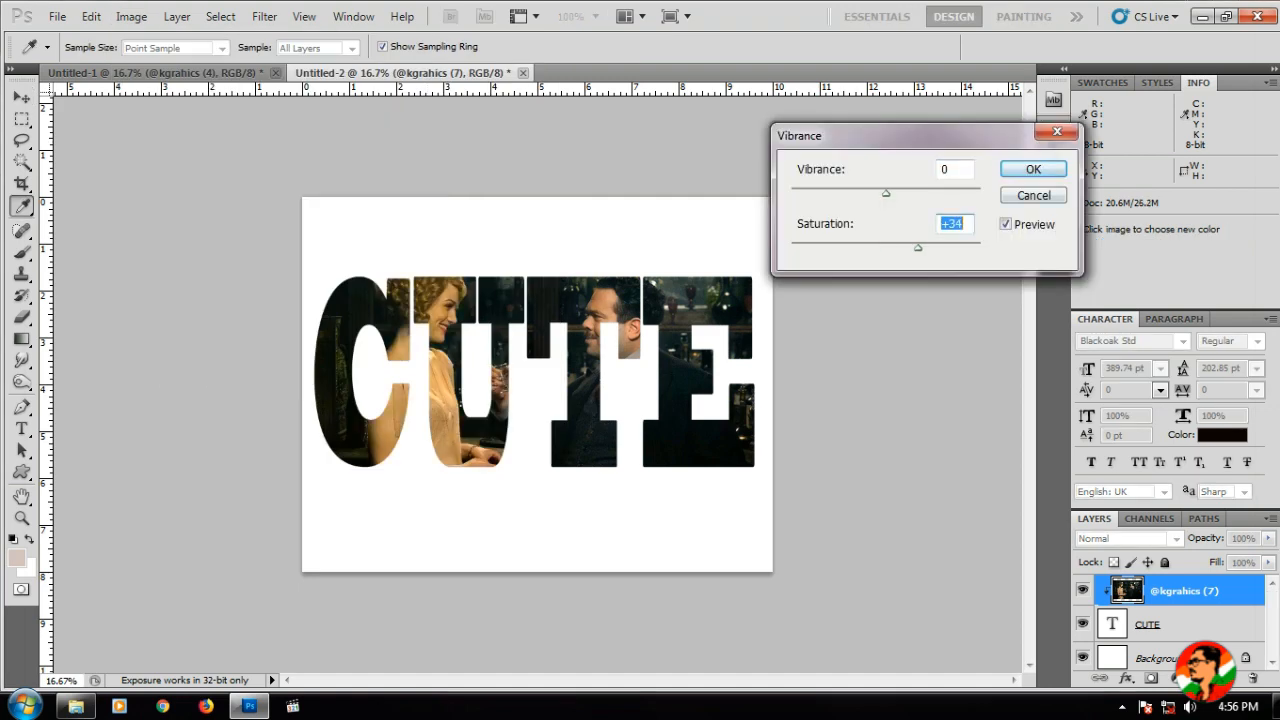
{"action": "key", "text": "Return"}
- Select the Background layer behind the CUTE text and convert it to a regular layer
{"action": "right_click", "coordinate": [632, 234]}
{"action": "left_click", "coordinate": [695, 246]}
{"action": "double_click", "coordinate": [1160, 657]}
{"action": "key", "text": "Return"}
- Add a linear gradient overlay to Layer 0, using the preset that runs from teal to white
{"action": "left_click", "coordinate": [1126, 678]}
{"action": "left_click", "coordinate": [1140, 600]}
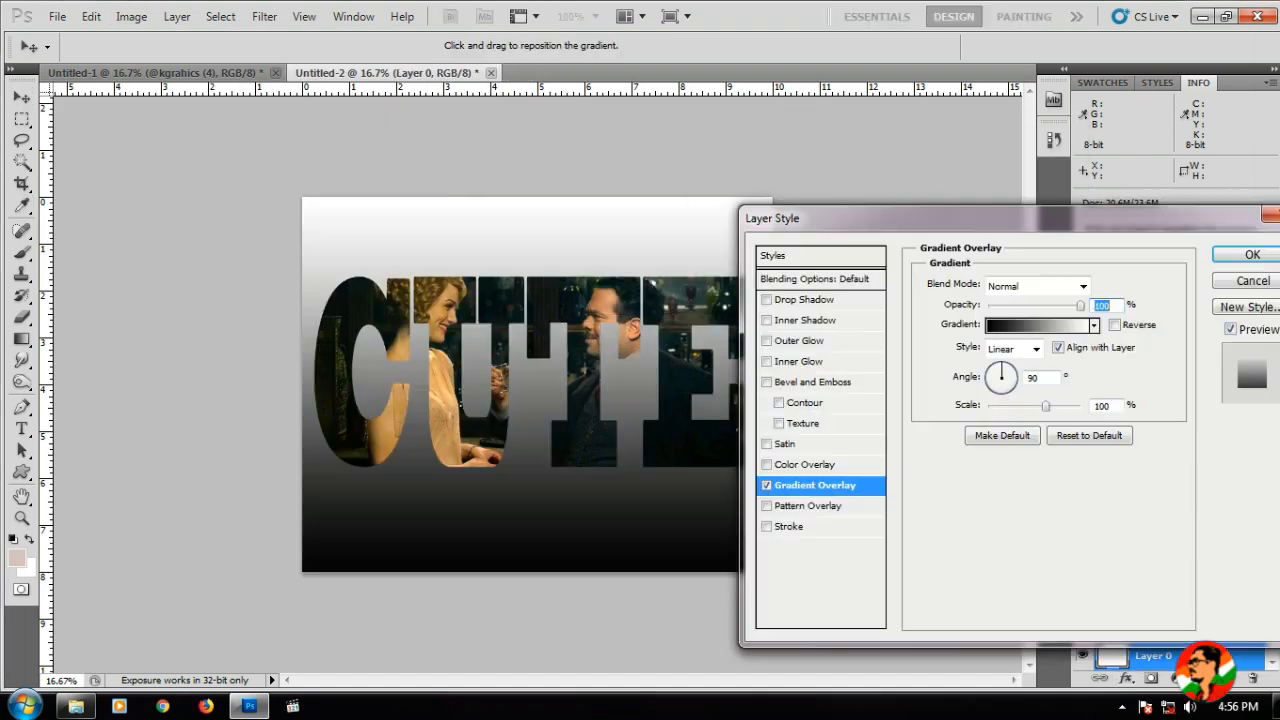
{"action": "left_click", "coordinate": [1094, 325]}
{"action": "left_click", "coordinate": [1069, 421]}
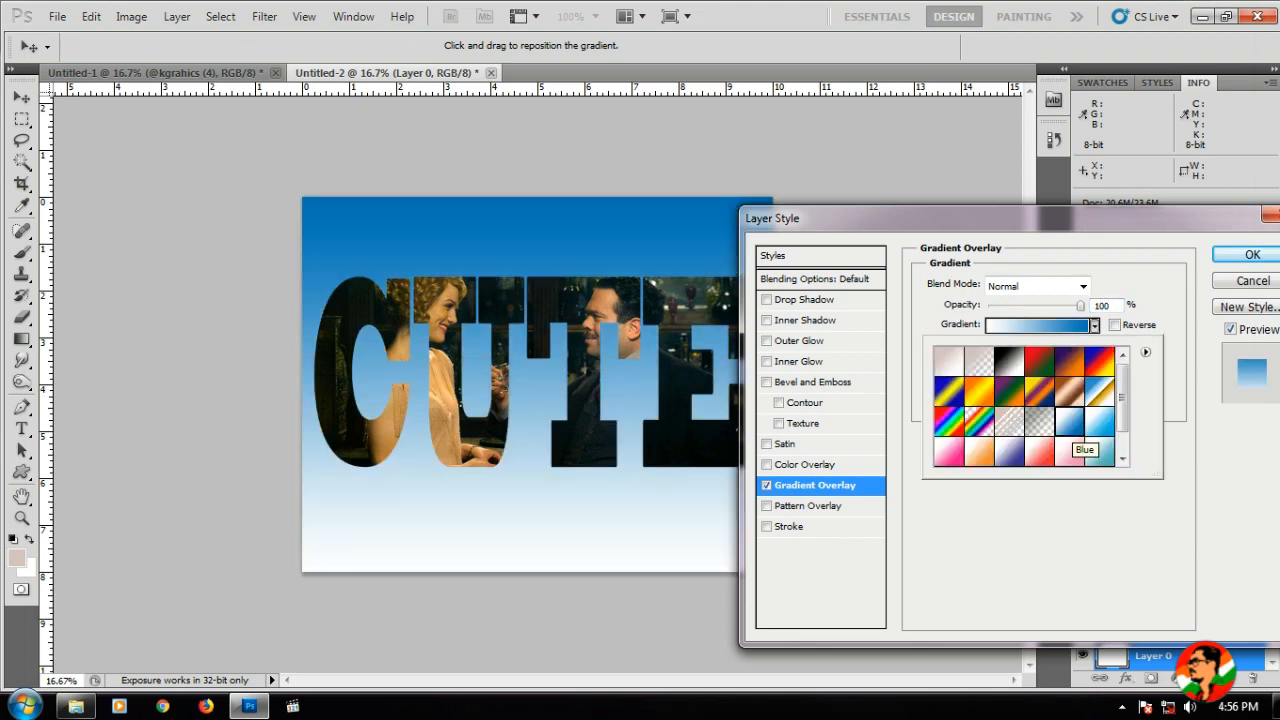
{"action": "left_click", "coordinate": [1099, 451]}
{"action": "key", "text": "Return"}
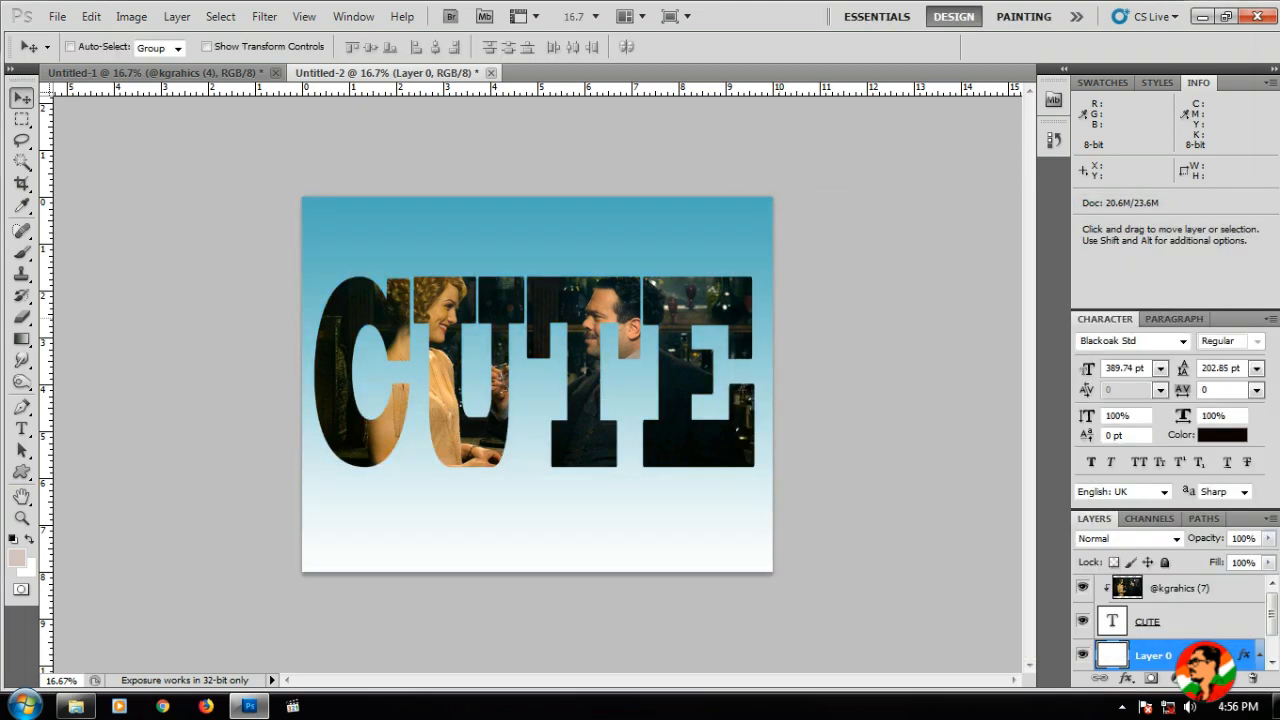
- Create a new 8 x 10 inch photo document at 300 pixels/inch and rotate its canvas to landscape
{"action": "key", "text": "ctrl+n"}
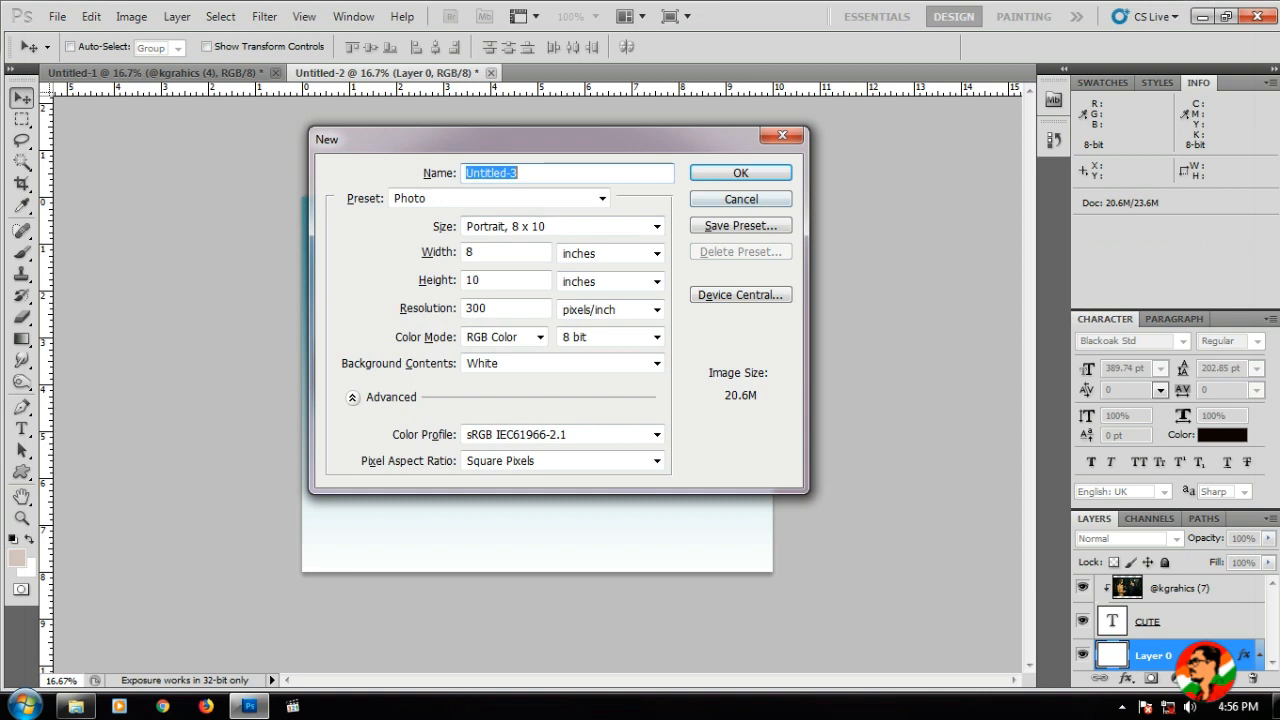
{"action": "key", "text": "Return"}
{"action": "left_click", "coordinate": [131, 16]}
{"action": "mouse_move", "coordinate": [166, 187]}
{"action": "left_click", "coordinate": [375, 204]}
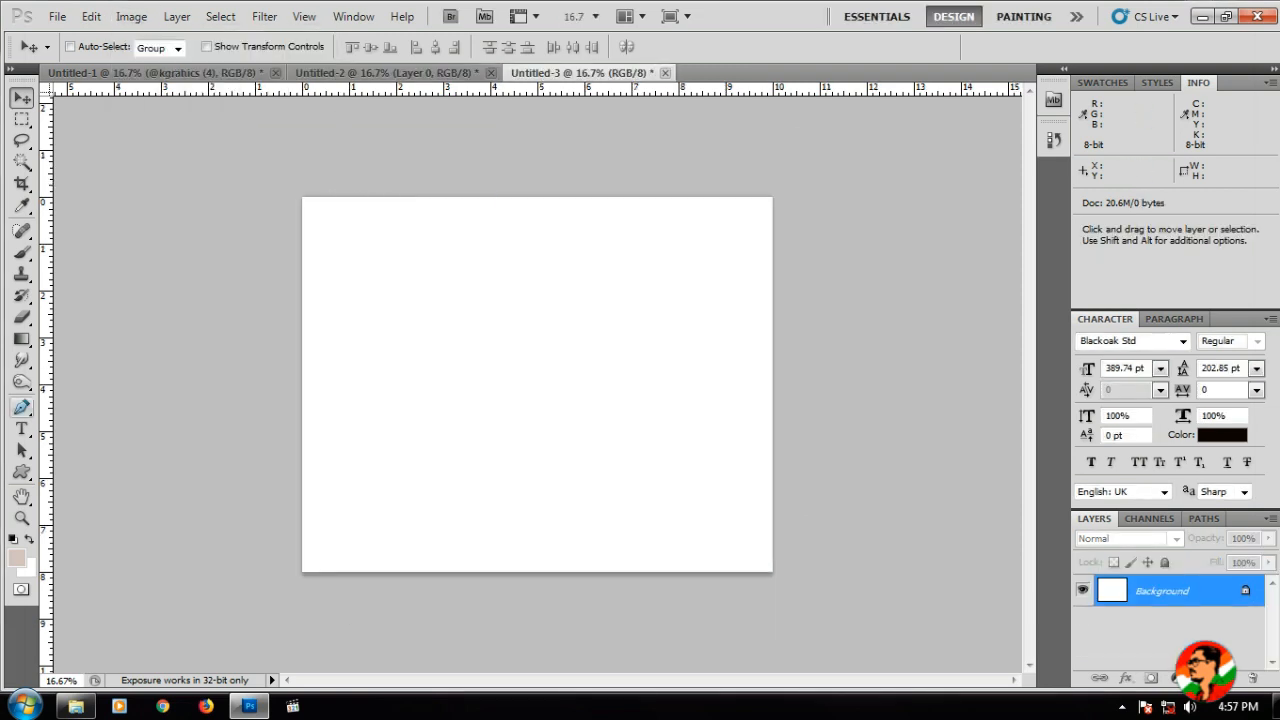
- Add the text BEAUTY in near-black 72 pt Blackoak Std and move it towards the page's upper left
{"action": "key", "text": "t"}
{"action": "left_click", "coordinate": [330, 388]}
{"action": "type", "text": "BEAU"}
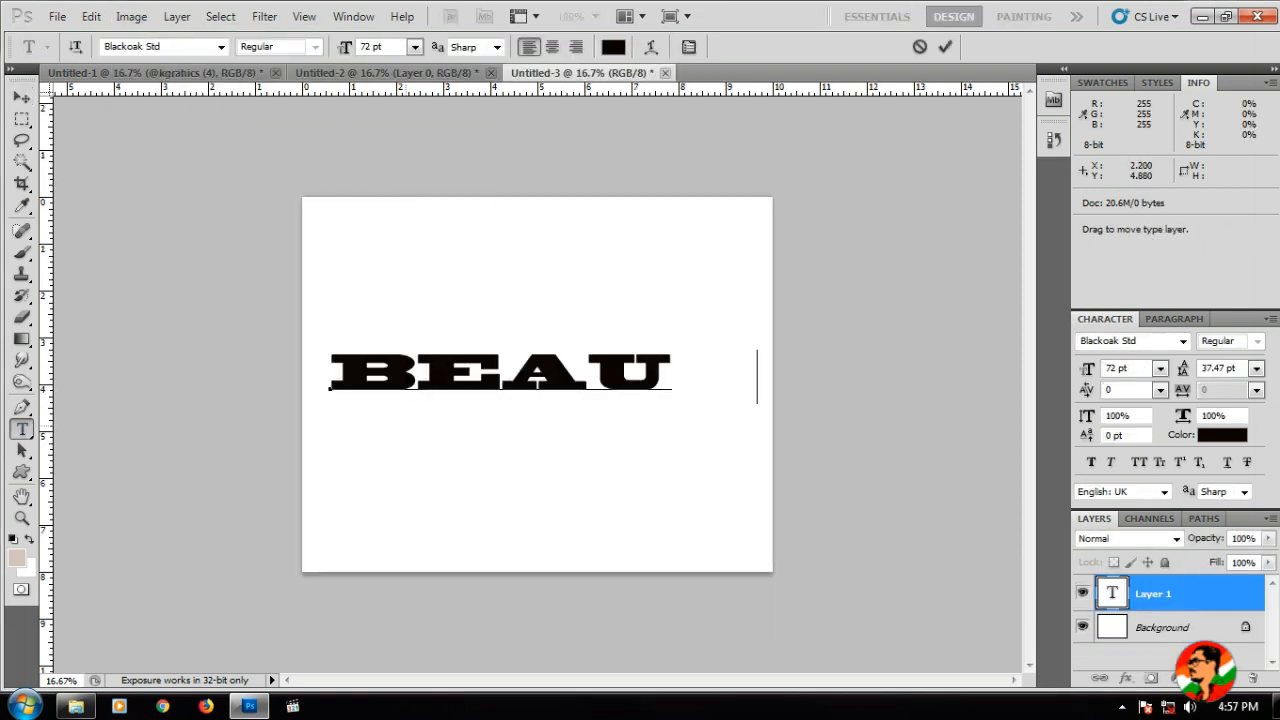
{"action": "key", "text": "ctrl+Return"}
{"action": "left_click_drag", "start_coordinate": [537, 380], "coordinate": [509, 306]}
- Narrow the BEAUTY text to the page's width, stretch it much taller and centre it on the page
{"action": "key", "text": "ctrl+t"}
{"action": "left_click_drag", "start_coordinate": [812, 302], "coordinate": [737, 302]}
{"action": "left_click_drag", "start_coordinate": [520, 329], "coordinate": [520, 499]}
{"action": "key", "text": "shift+Right"}
{"action": "left_click_drag", "start_coordinate": [746, 499], "coordinate": [761, 546]}
{"action": "left_click_drag", "start_coordinate": [679, 462], "coordinate": [679, 446]}
{"action": "key", "text": "Return"}
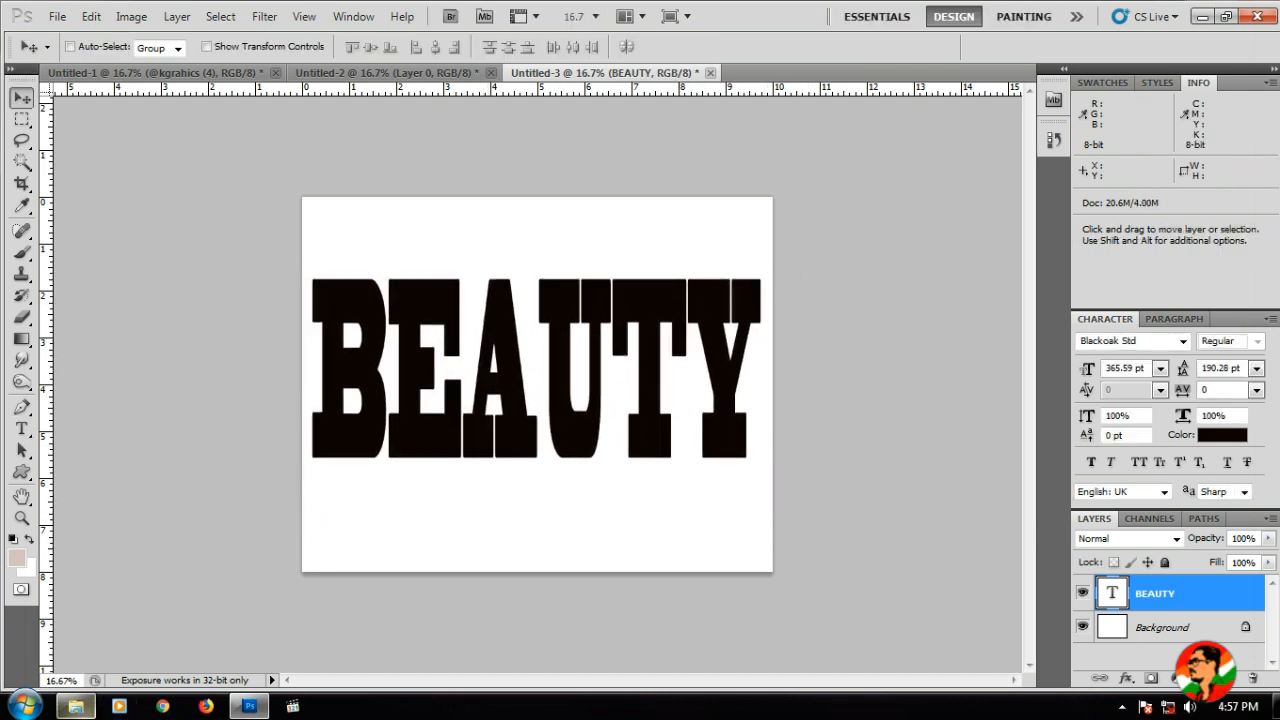
{"action": "left_click", "coordinate": [76, 706]}
{"action": "left_click", "coordinate": [822, 175]}
{"action": "left_click", "coordinate": [618, 175]}
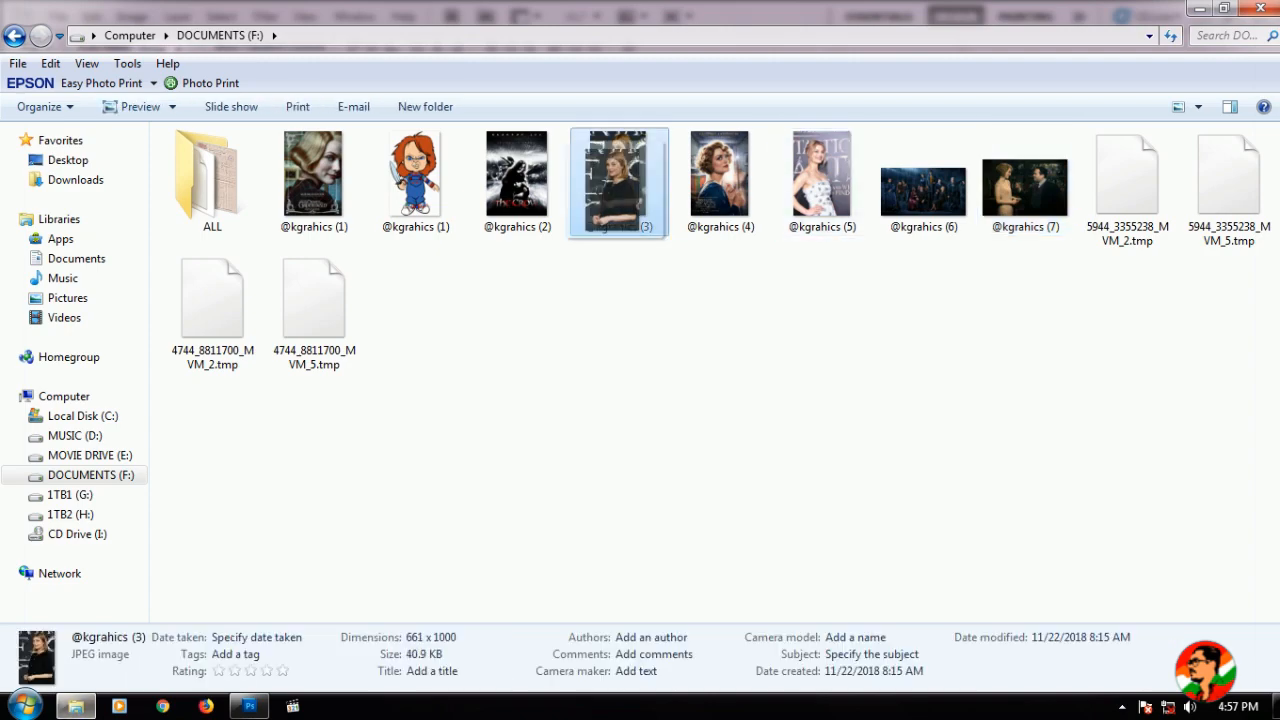
{"action": "left_click", "coordinate": [249, 706]}
{"action": "left_click_drag", "start_coordinate": [509, 346], "coordinate": [375, 412]}
{"action": "key", "text": "Return"}
{"action": "right_click", "coordinate": [1169, 590]}
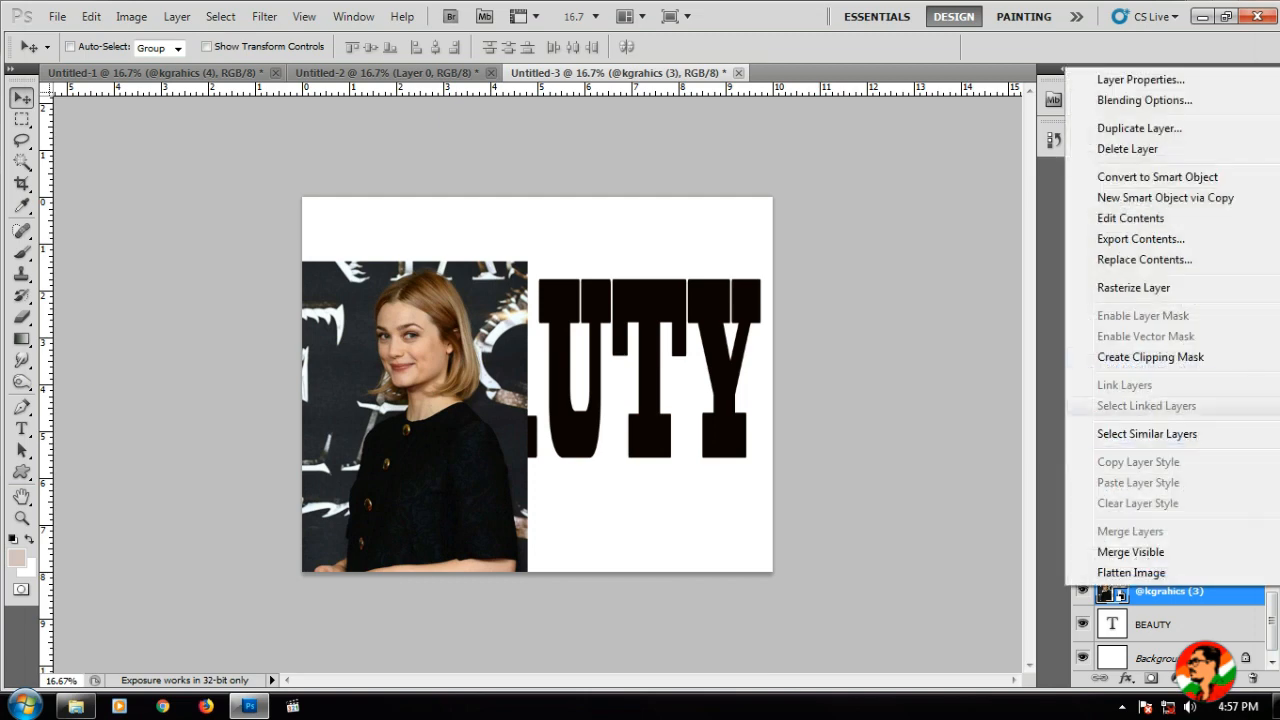
{"action": "left_click", "coordinate": [1143, 351]}
{"action": "left_click_drag", "start_coordinate": [460, 459], "coordinate": [460, 446]}
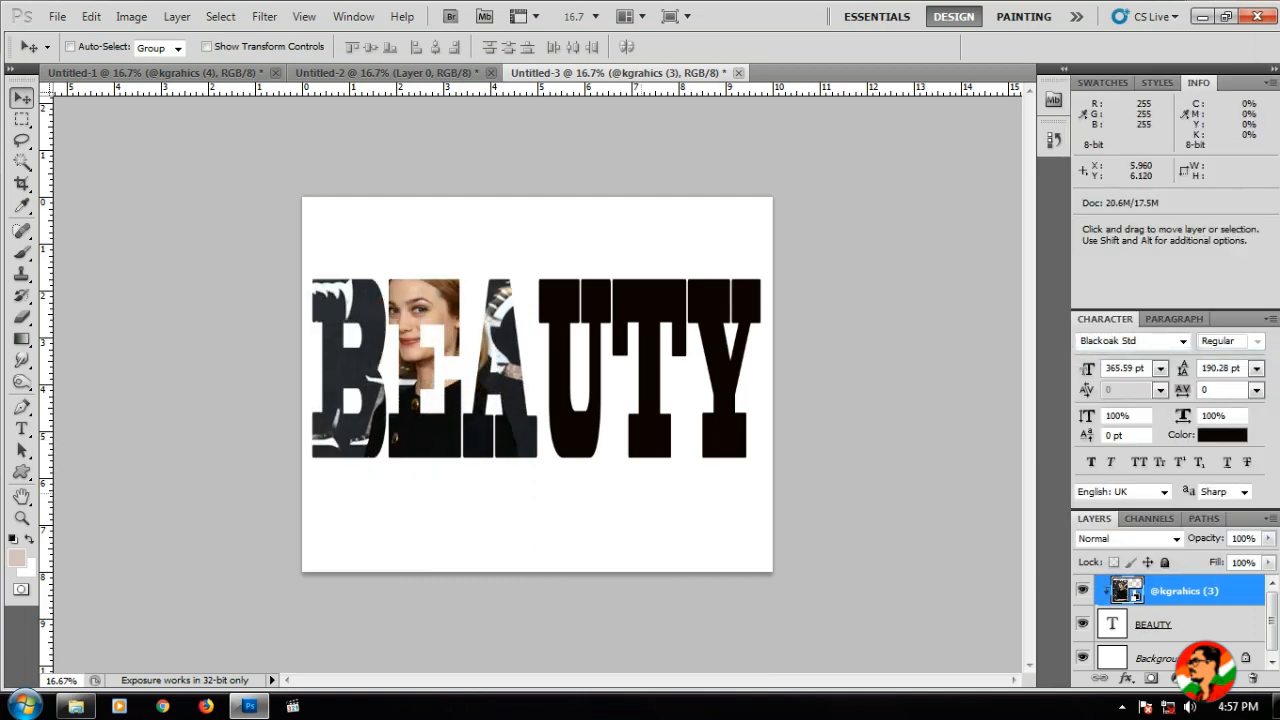
- Delete the Background layer and merge the picture and BEAUTY text into one layer
{"action": "right_click", "coordinate": [661, 248]}
{"action": "left_click", "coordinate": [695, 260]}
{"action": "key", "text": "Delete"}
{"action": "left_click", "coordinate": [176, 16]}
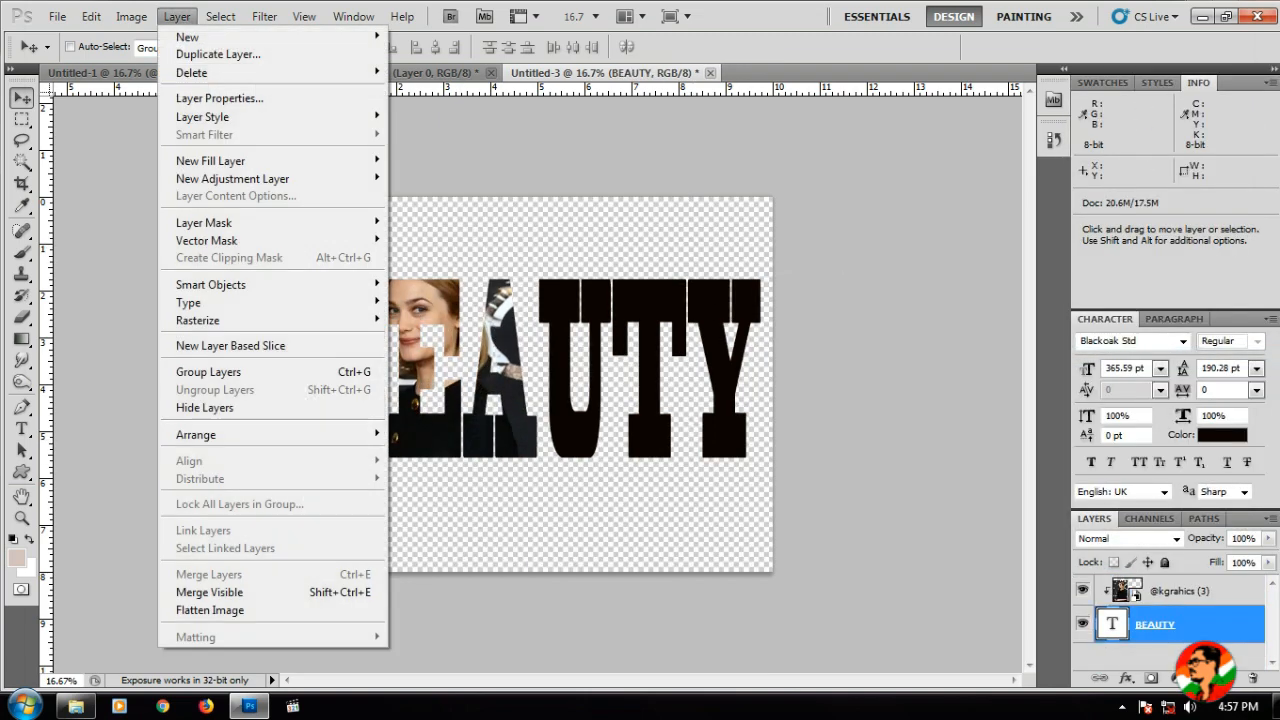
{"action": "left_click", "coordinate": [210, 592]}
- Add a black inside stroke to the merged BEAUTY layer and apply a Curves adjustment
{"action": "left_click", "coordinate": [1127, 678]}
{"action": "left_click", "coordinate": [1100, 663]}
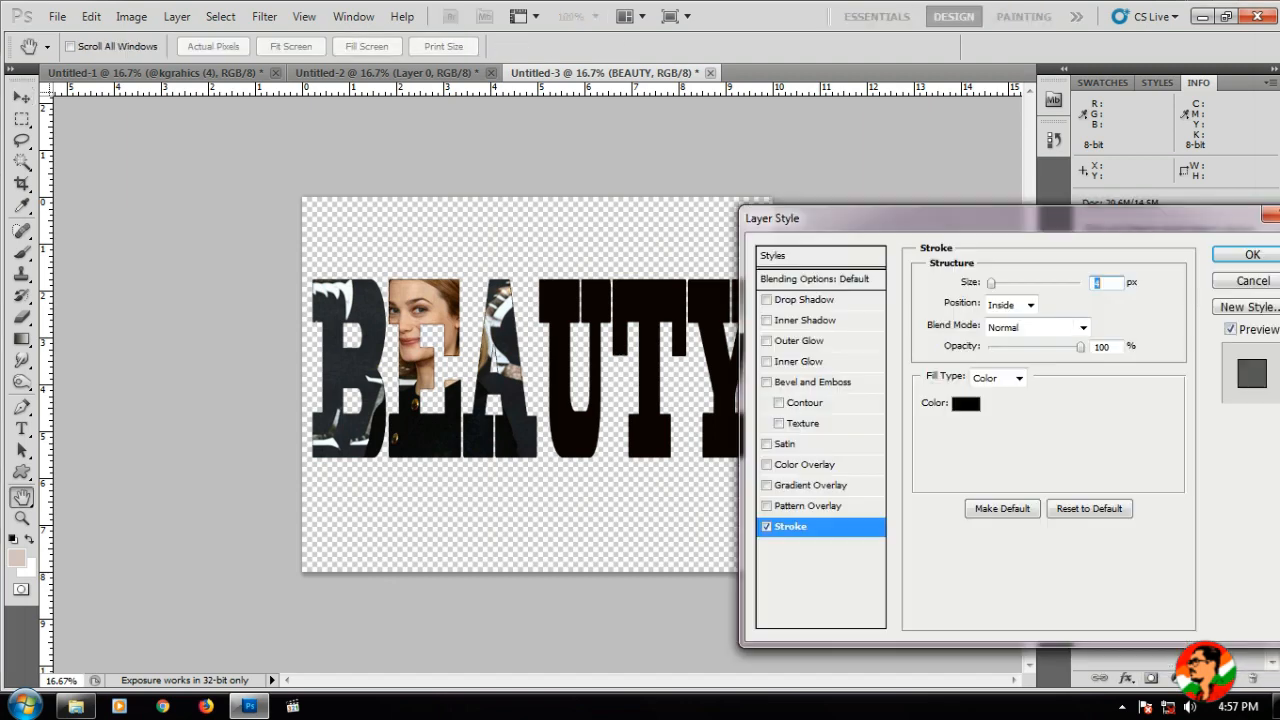
{"action": "key", "text": "Return"}
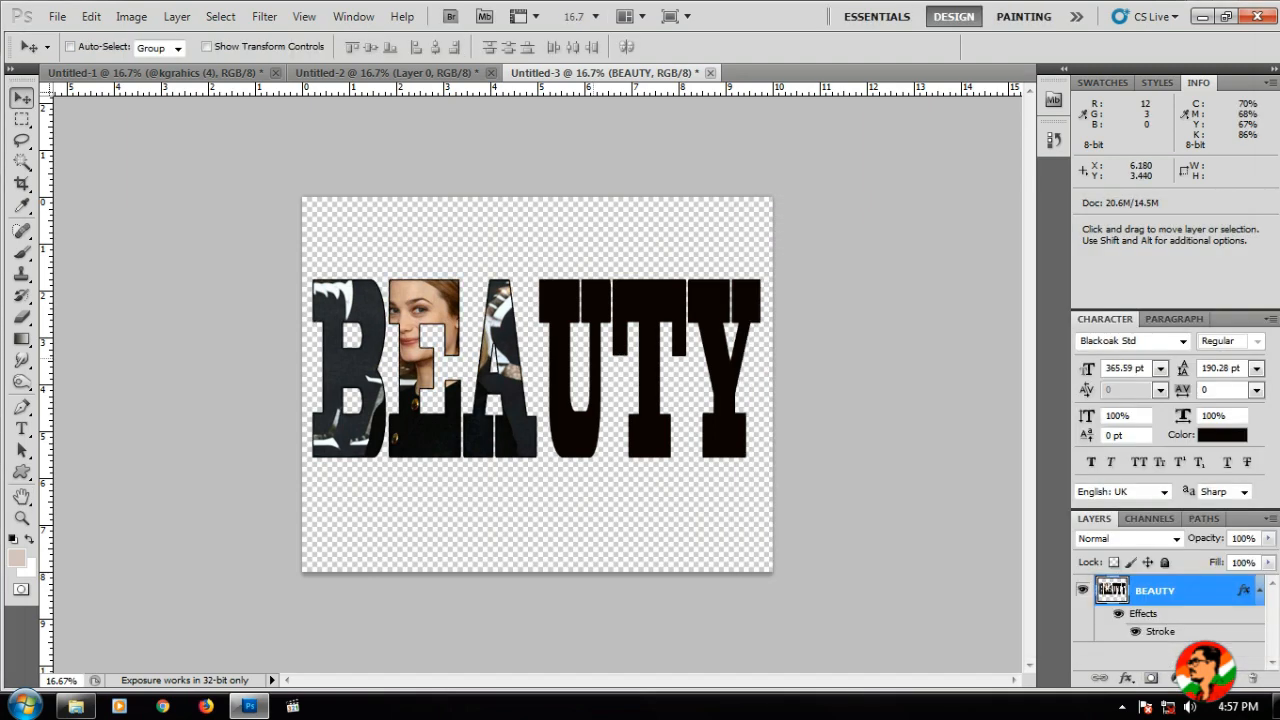
{"action": "key", "text": "ctrl+m"}
{"action": "key", "text": "Return"}
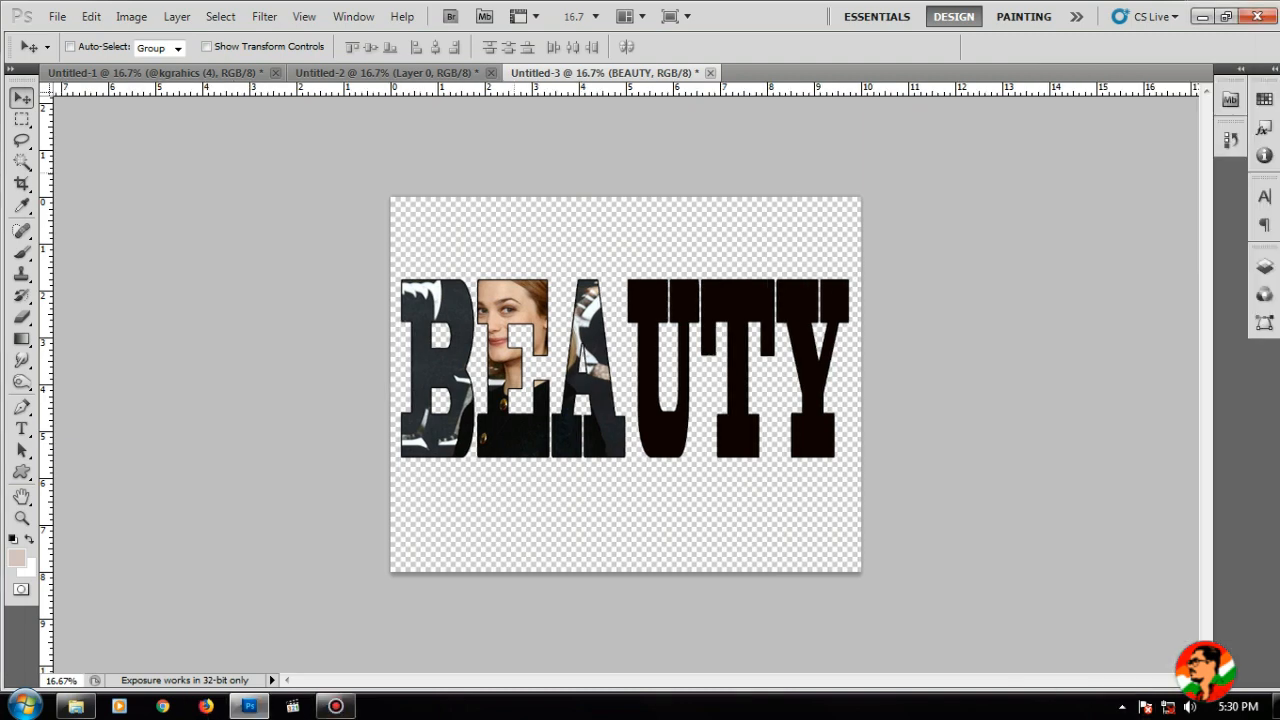
- Create a new A4 portrait document
{"action": "key", "text": "ctrl+n"}
{"action": "left_click", "coordinate": [606, 197]}
{"action": "left_click", "coordinate": [471, 277]}
{"action": "key", "text": "Return"}
- Add the text THANK YOU on two lines in 72 pt Blackoak Std near the page's upper left
{"action": "key", "text": "t"}
{"action": "left_click", "coordinate": [466, 271]}
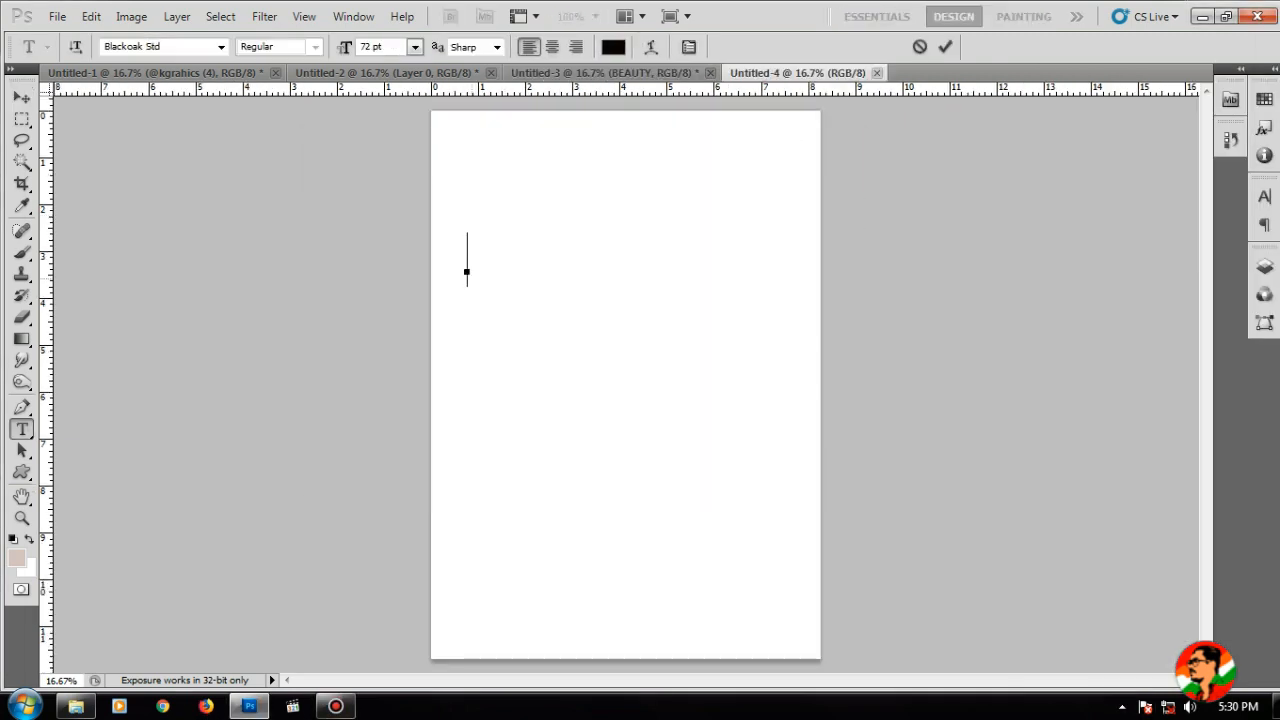
{"action": "type", "text": "THAN "}
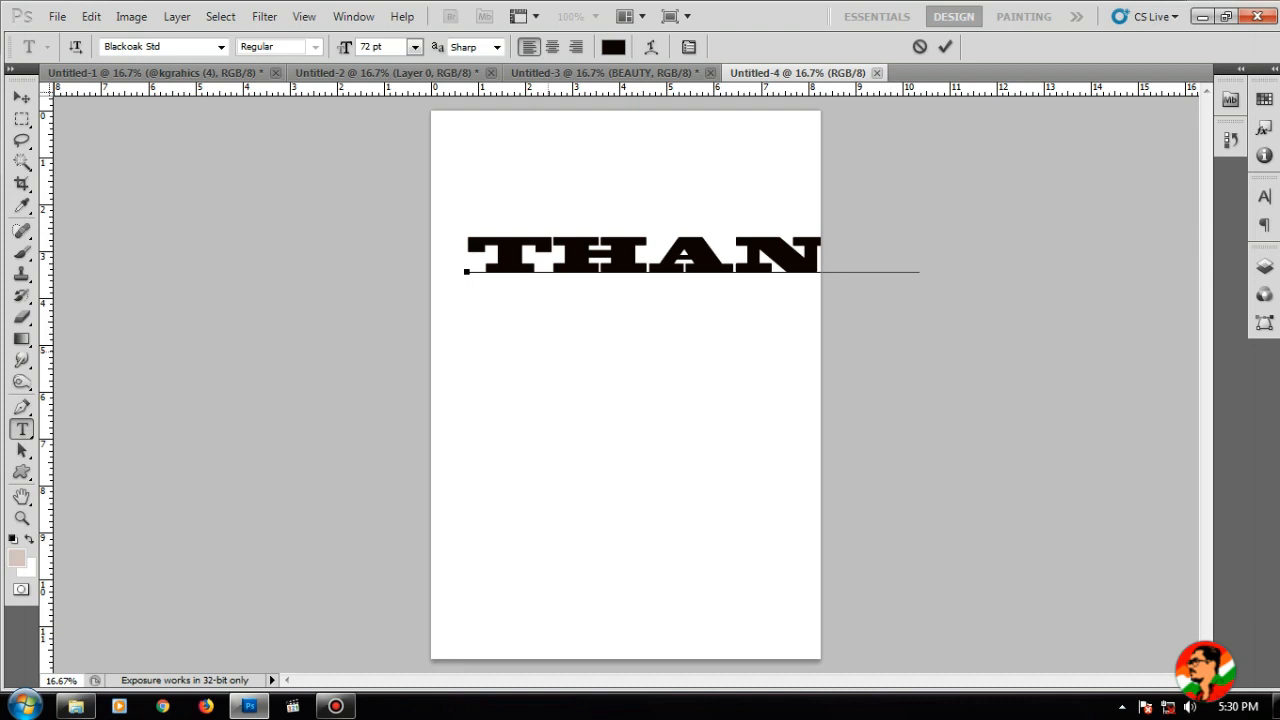
{"action": "type", "text": "YOU"}
- Increase the leading of the whole THANK YOU text to 97.47 pt
{"action": "key", "text": "ctrl+a"}
{"action": "key", "text": "ctrl+t"}
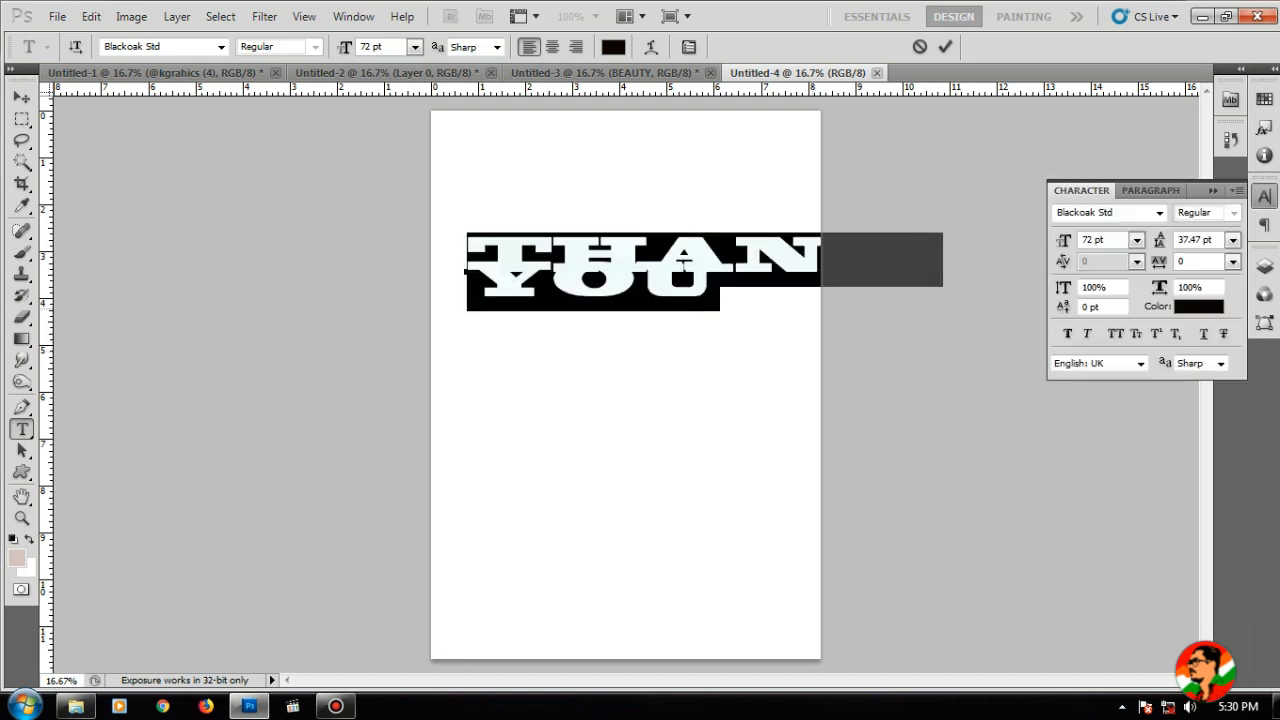
{"action": "key", "text": "shift+Up"}
{"action": "key", "text": "shift+Up"}
{"action": "key", "text": "shift+Up"}
{"action": "key", "text": "shift+Up"}
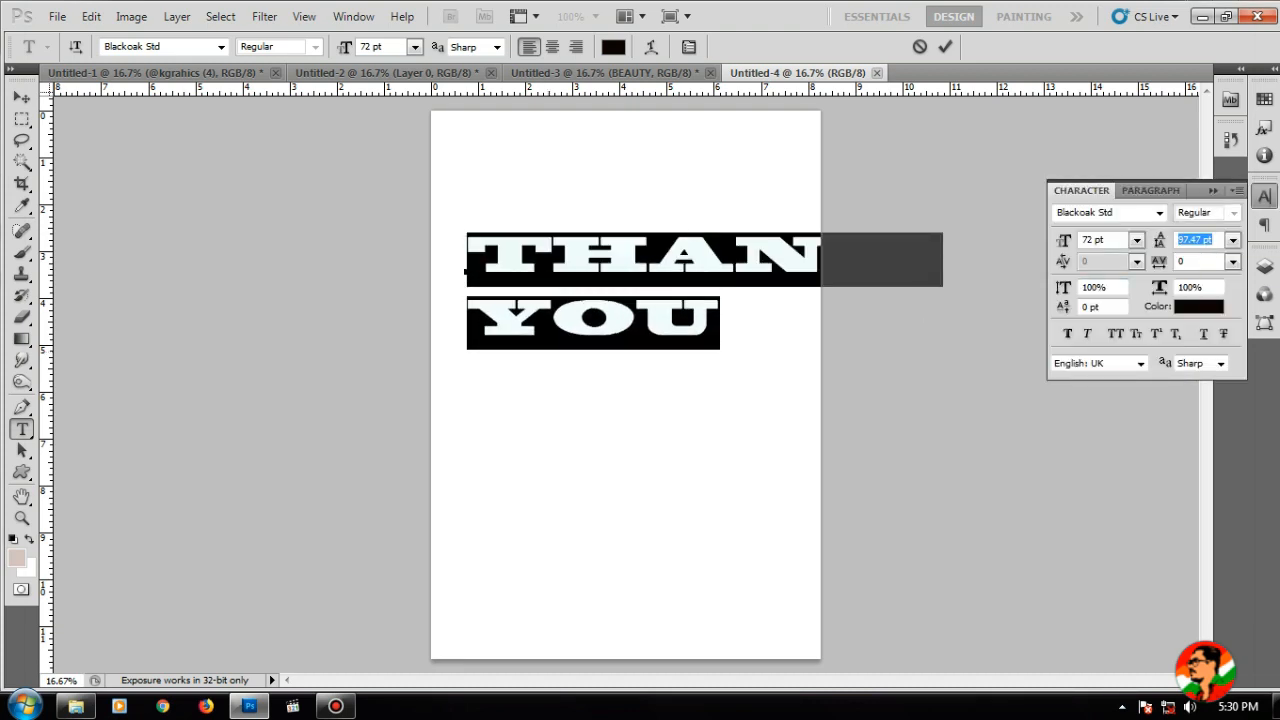
{"action": "key", "text": "ctrl+Return"}
- Move the THANK YOU text left, narrow it to the page's width and stretch it over most of the page's height
{"action": "key", "text": "v"}
{"action": "left_click_drag", "start_coordinate": [684, 268], "coordinate": [663, 266]}
{"action": "key", "text": "ctrl+t"}
{"action": "left_click_drag", "start_coordinate": [897, 290], "coordinate": [806, 290]}
{"action": "left_click_drag", "start_coordinate": [626, 348], "coordinate": [626, 606]}
{"action": "left_click_drag", "start_coordinate": [626, 231], "coordinate": [626, 173]}
{"action": "key", "text": "Return"}
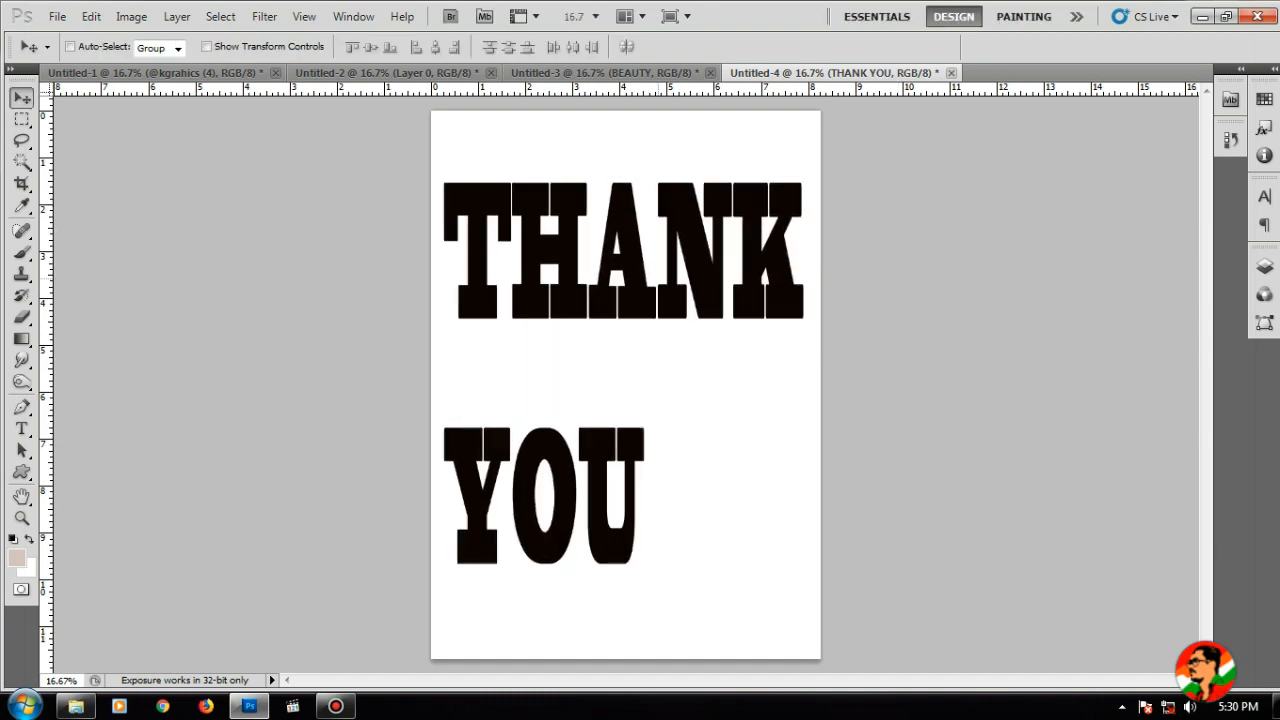
{"action": "left_click", "coordinate": [75, 706]}
{"action": "left_click_drag", "start_coordinate": [618, 180], "coordinate": [612, 385]}
{"action": "left_click_drag", "start_coordinate": [795, 385], "coordinate": [805, 385]}
{"action": "left_click_drag", "start_coordinate": [760, 385], "coordinate": [767, 447]}
{"action": "key", "text": "Return"}
{"action": "key", "text": "F7"}
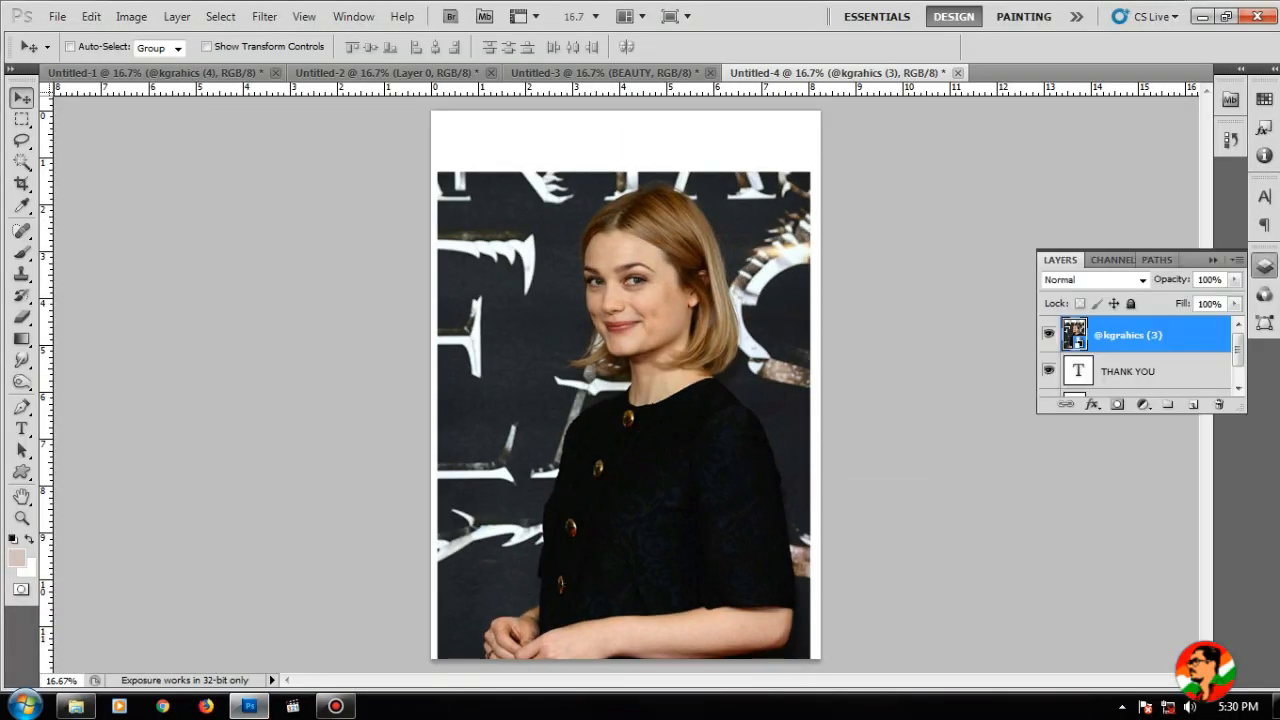
{"action": "right_click", "coordinate": [1106, 335]}
{"action": "left_click", "coordinate": [968, 463]}
{"action": "mouse_move", "coordinate": [697, 420]}
{"action": "left_mouse_down"}
{"action": "mouse_move", "coordinate": [696, 379]}
{"action": "mouse_move", "coordinate": [722, 383]}
{"action": "mouse_move", "coordinate": [702, 383]}
{"action": "mouse_move", "coordinate": [692, 432]}
{"action": "mouse_move", "coordinate": [704, 422]}
{"action": "left_mouse_up"}
{"action": "left_click_drag", "start_coordinate": [704, 305], "coordinate": [700, 290]}
- Delete the Background layer and merge the picture and THANK YOU text into one layer
{"action": "right_click", "coordinate": [719, 155]}
{"action": "left_click", "coordinate": [780, 167]}
{"action": "key", "text": "Delete"}
{"action": "left_click", "coordinate": [176, 16]}
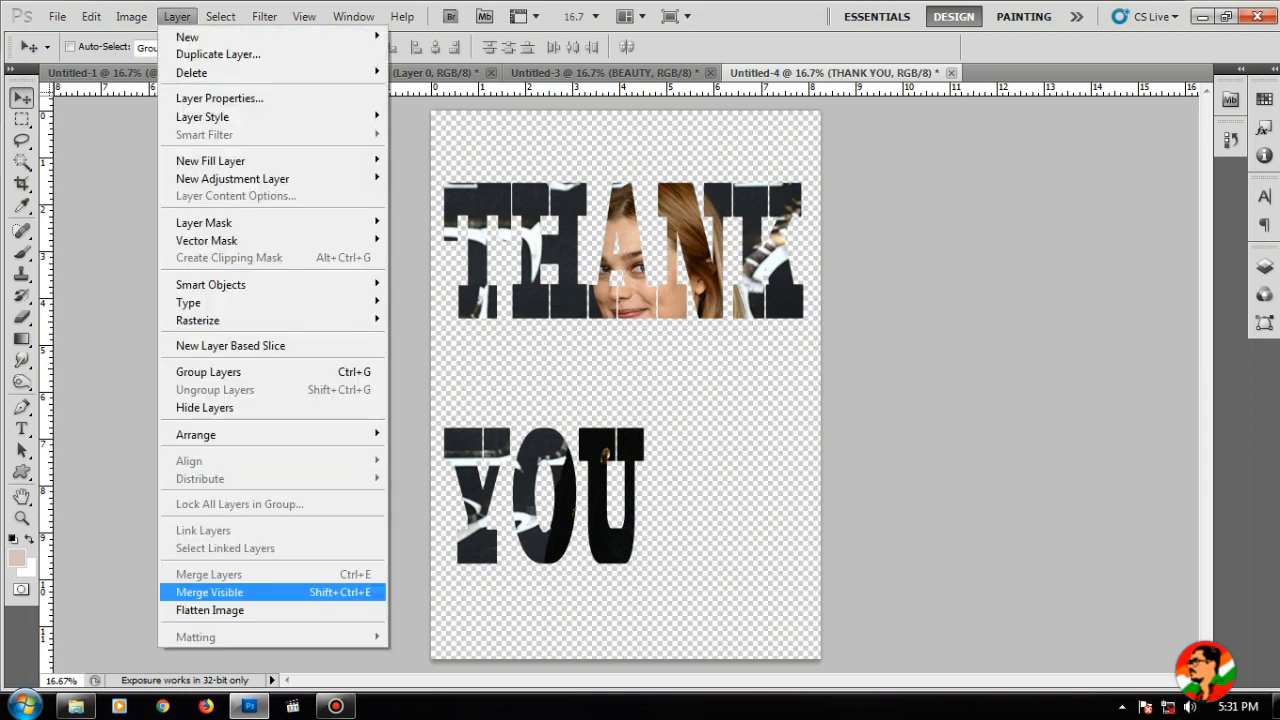
{"action": "left_click", "coordinate": [200, 592]}
- Add a 10 px black inside stroke to the merged THANK YOU layer
{"action": "left_click", "coordinate": [1264, 266]}
{"action": "left_click", "coordinate": [1092, 405]}
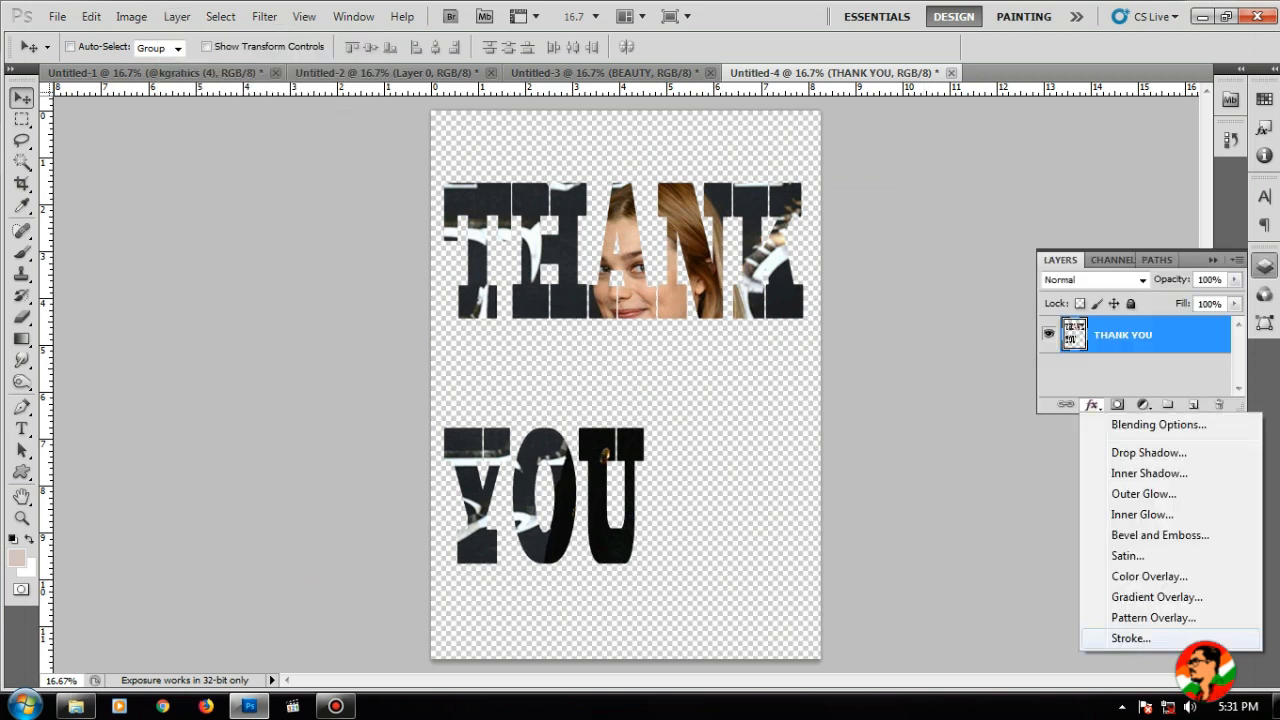
{"action": "left_click", "coordinate": [1100, 639]}
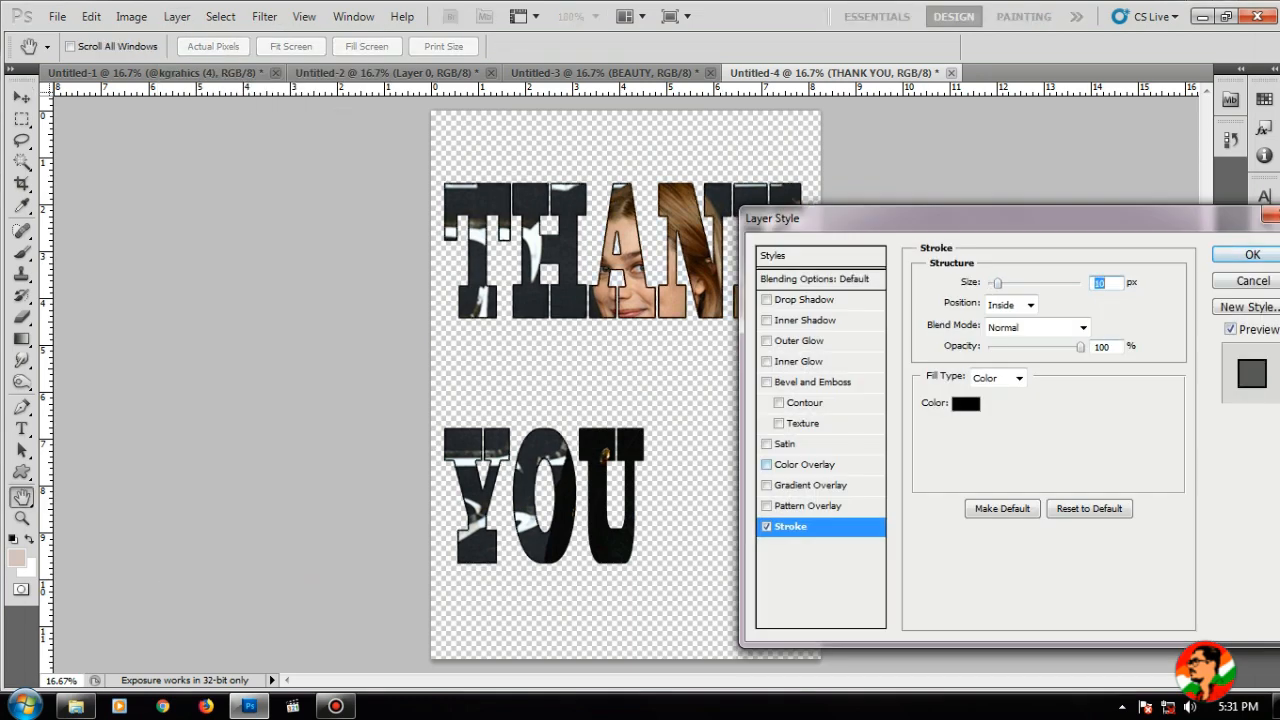
- Add a drop shadow to the THANK YOU layer with angle -2°, distance 58 px, spread 14% and size 43 px
{"action": "left_click", "coordinate": [805, 299]}
{"action": "left_click_drag", "start_coordinate": [688, 262], "coordinate": [678, 262]}
{"action": "left_click_drag", "start_coordinate": [988, 381], "coordinate": [1009, 399]}
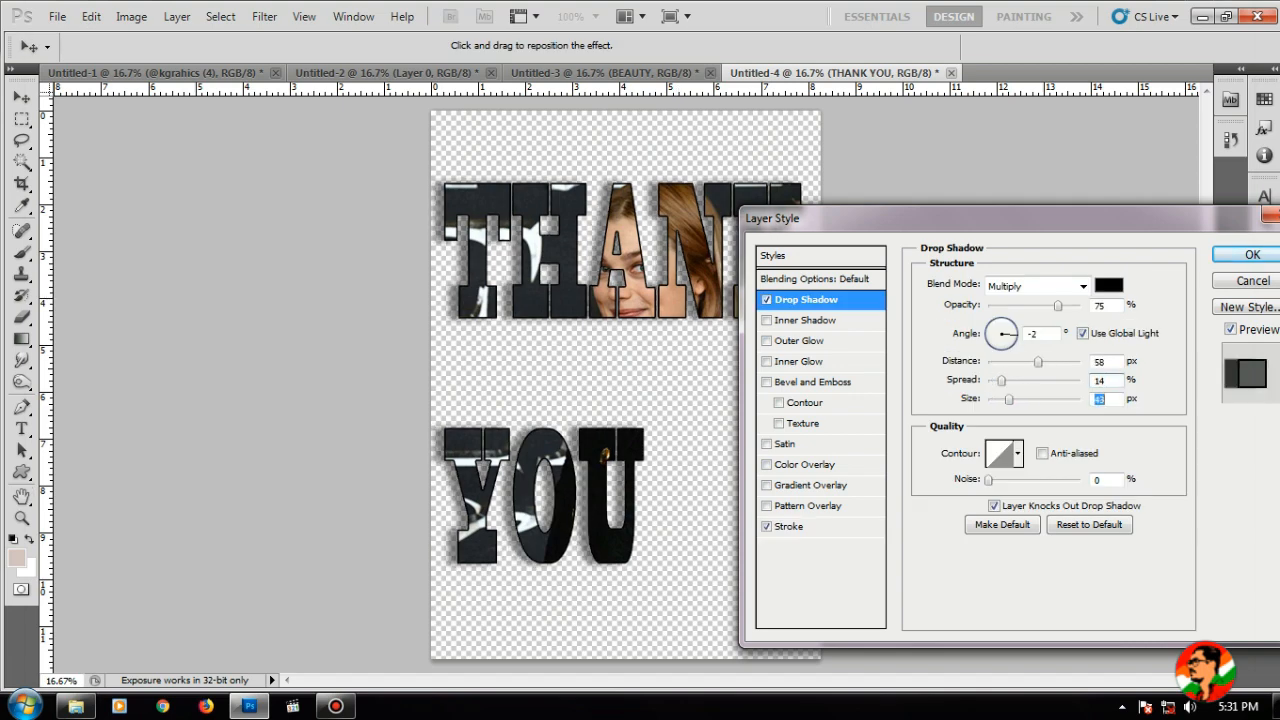
{"action": "key", "text": "Return"}
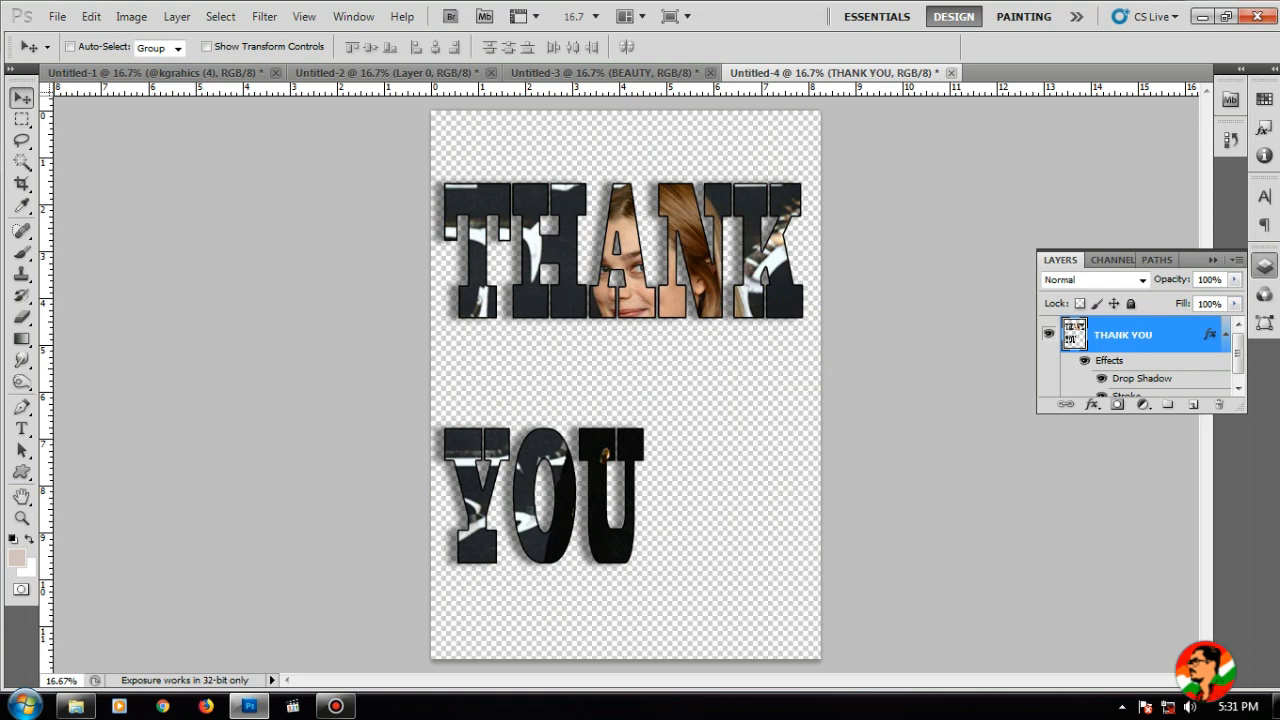
- Raise the saturation of the THANK YOU layer to +40 with a Vibrance adjustment
{"action": "left_click", "coordinate": [131, 16]}
{"action": "left_click", "coordinate": [400, 134]}
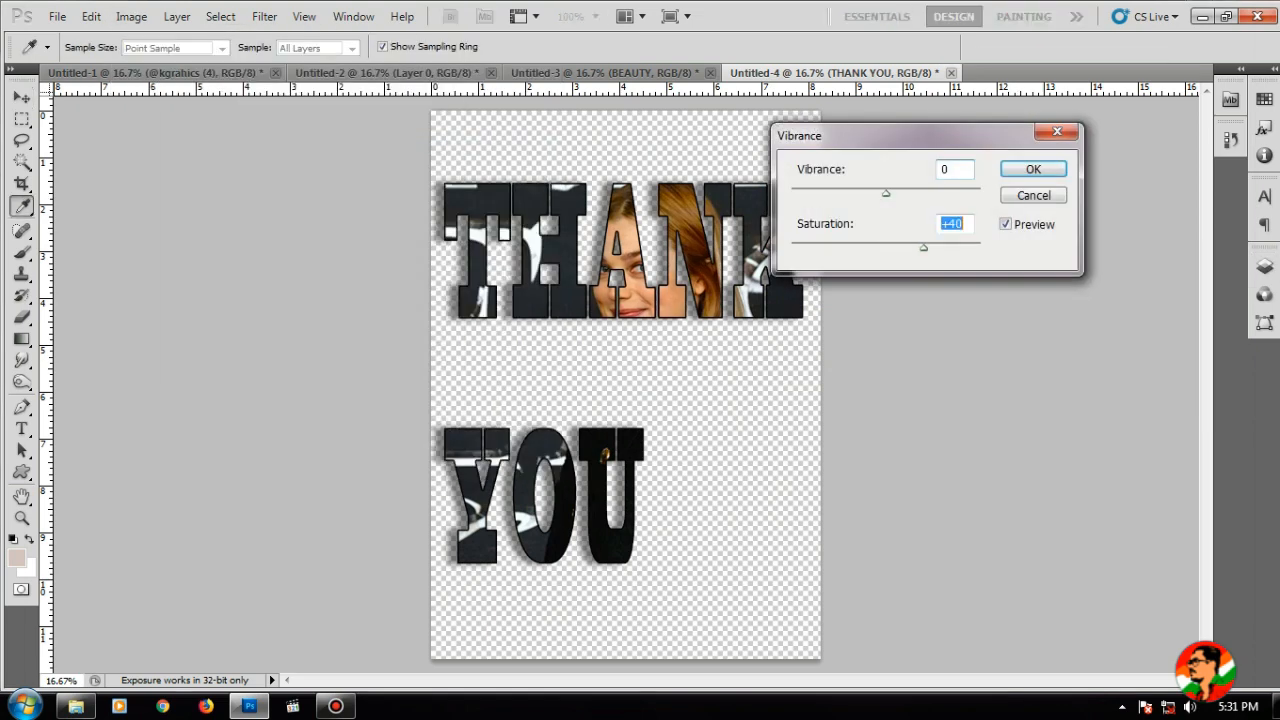
{"action": "key", "text": "Return"}
{"action": "left_click", "coordinate": [75, 706]}
{"action": "left_click_drag", "start_coordinate": [823, 183], "coordinate": [698, 310]}
{"action": "left_click_drag", "start_coordinate": [718, 523], "coordinate": [705, 523]}
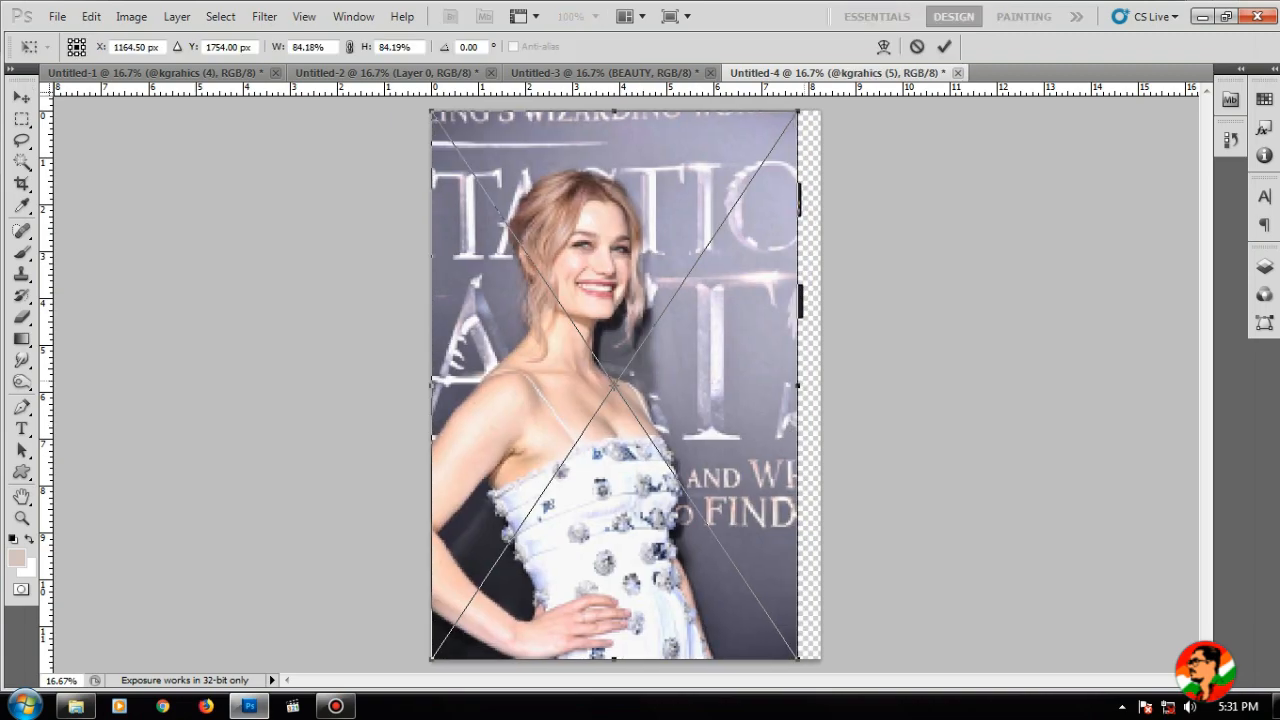
{"action": "left_click_drag", "start_coordinate": [797, 385], "coordinate": [811, 385]}
{"action": "key", "text": "Return"}
{"action": "key", "text": "ctrl+bracketleft"}
{"action": "key", "text": "ctrl+bracketleft"}
{"action": "left_click_drag", "start_coordinate": [700, 380], "coordinate": [837, 492]}
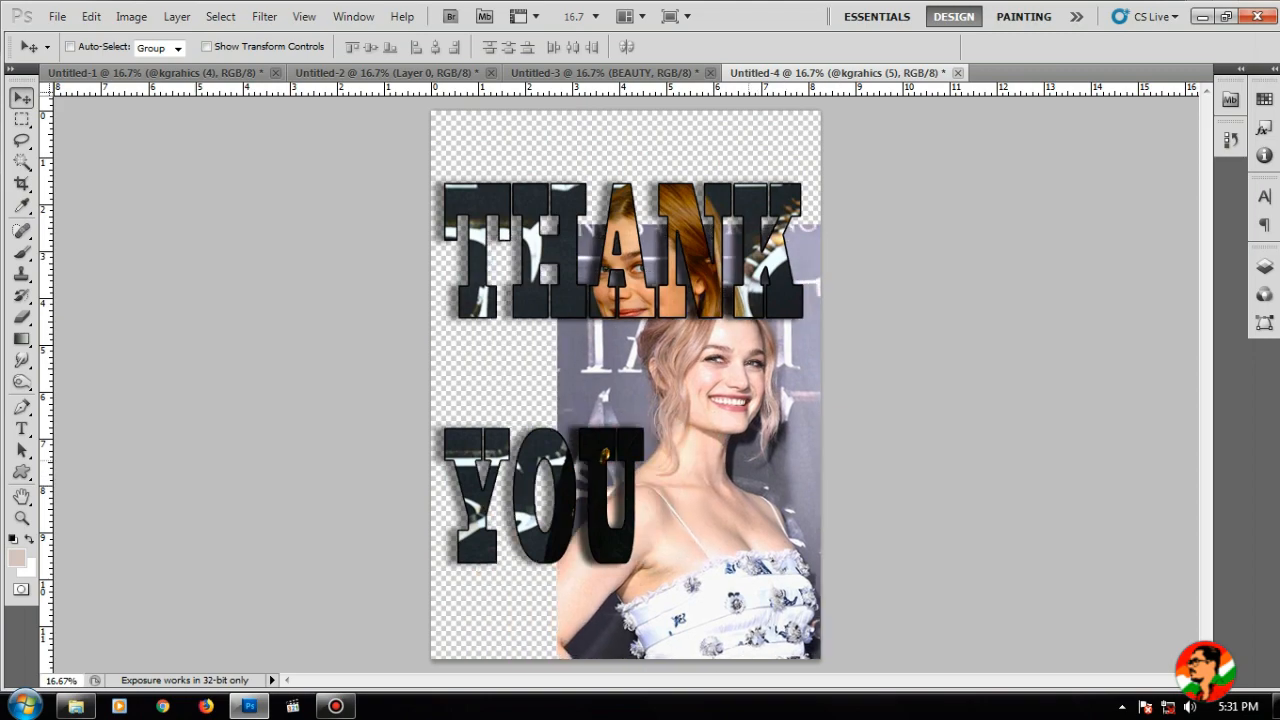
{"action": "left_click", "coordinate": [76, 706]}
{"action": "left_click_drag", "start_coordinate": [618, 180], "coordinate": [430, 360]}
{"action": "key", "text": "Return"}
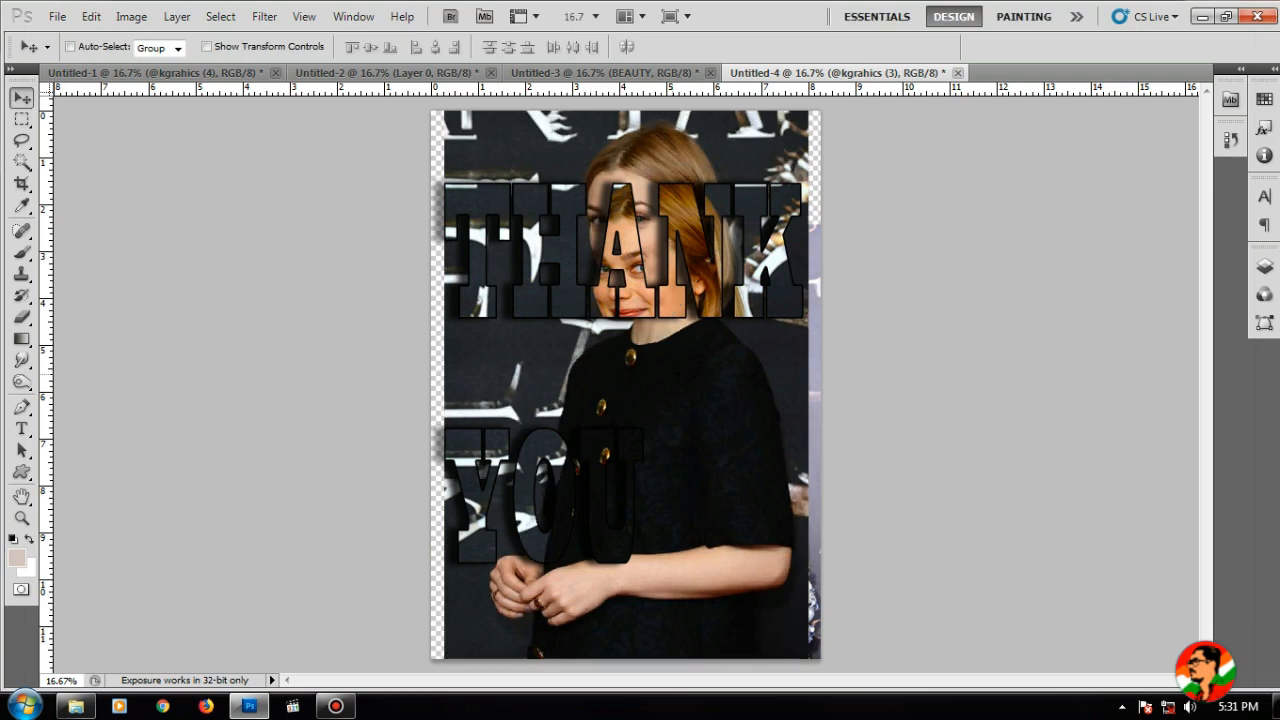
{"action": "left_click_drag", "start_coordinate": [600, 384], "coordinate": [586, 384]}
{"action": "key", "text": "ctrl+["}
{"action": "key", "text": "ctrl+t"}
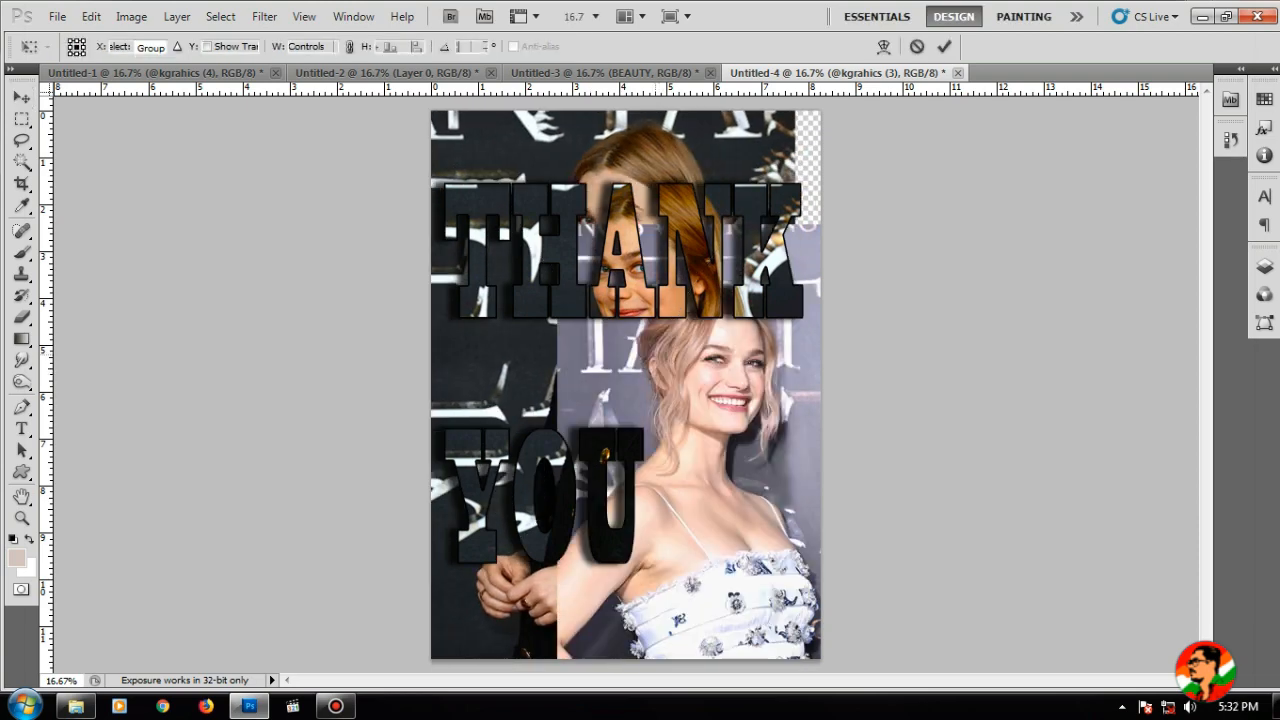
{"action": "left_click_drag", "start_coordinate": [795, 112], "coordinate": [849, 34]}
{"action": "left_click_drag", "start_coordinate": [785, 180], "coordinate": [757, 180]}
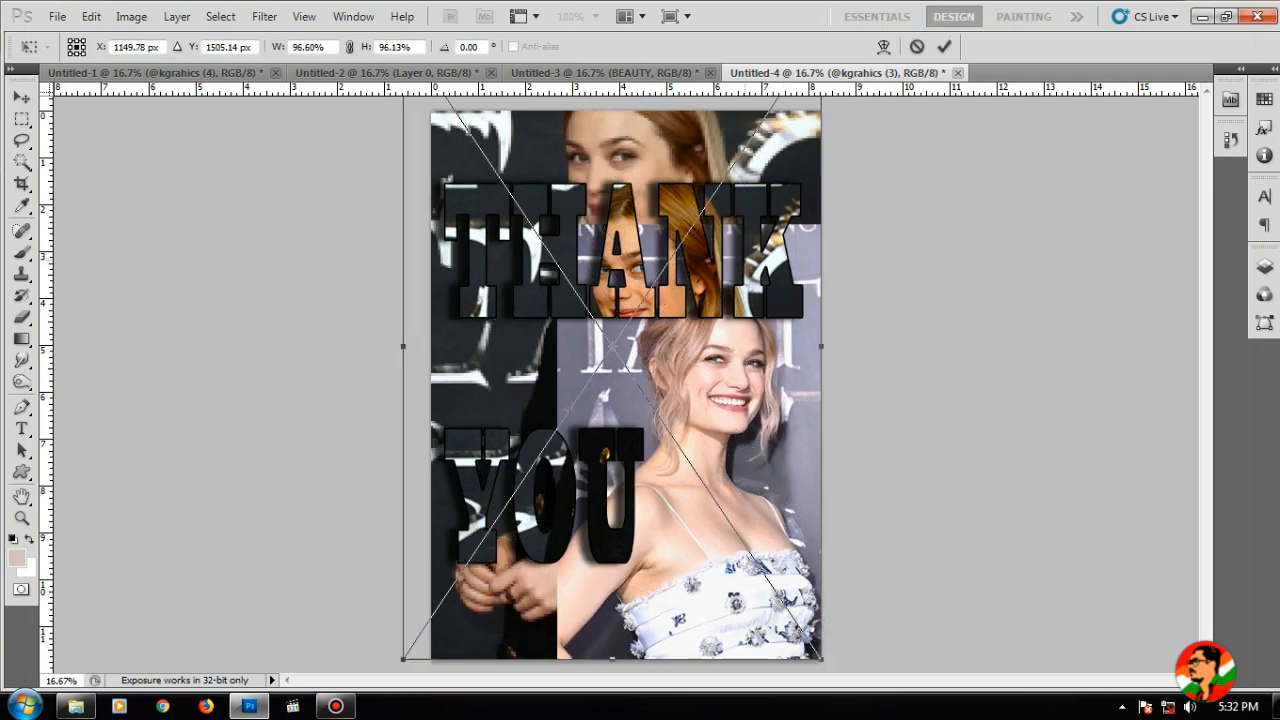
{"action": "key", "text": "Return"}
- Select the THANK YOU layer and change its inside stroke to a white outline
{"action": "right_click", "coordinate": [570, 207]}
{"action": "left_click", "coordinate": [606, 221]}
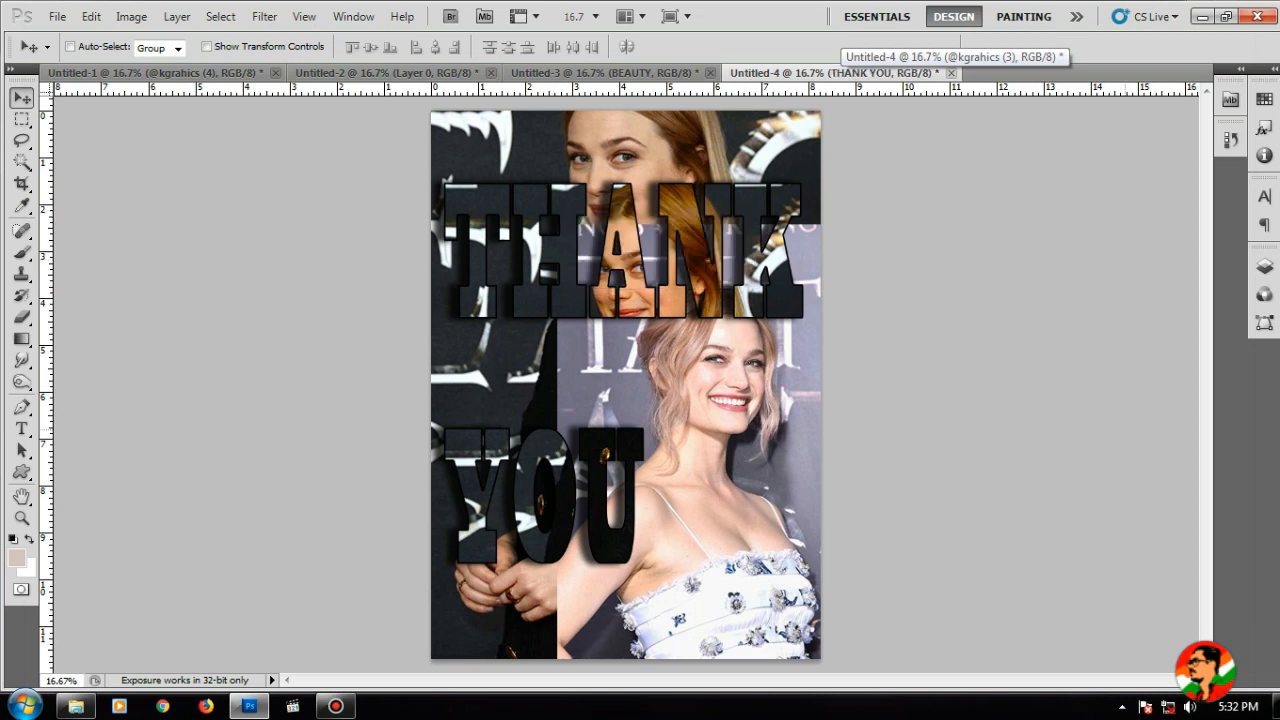
{"action": "key", "text": "F7"}
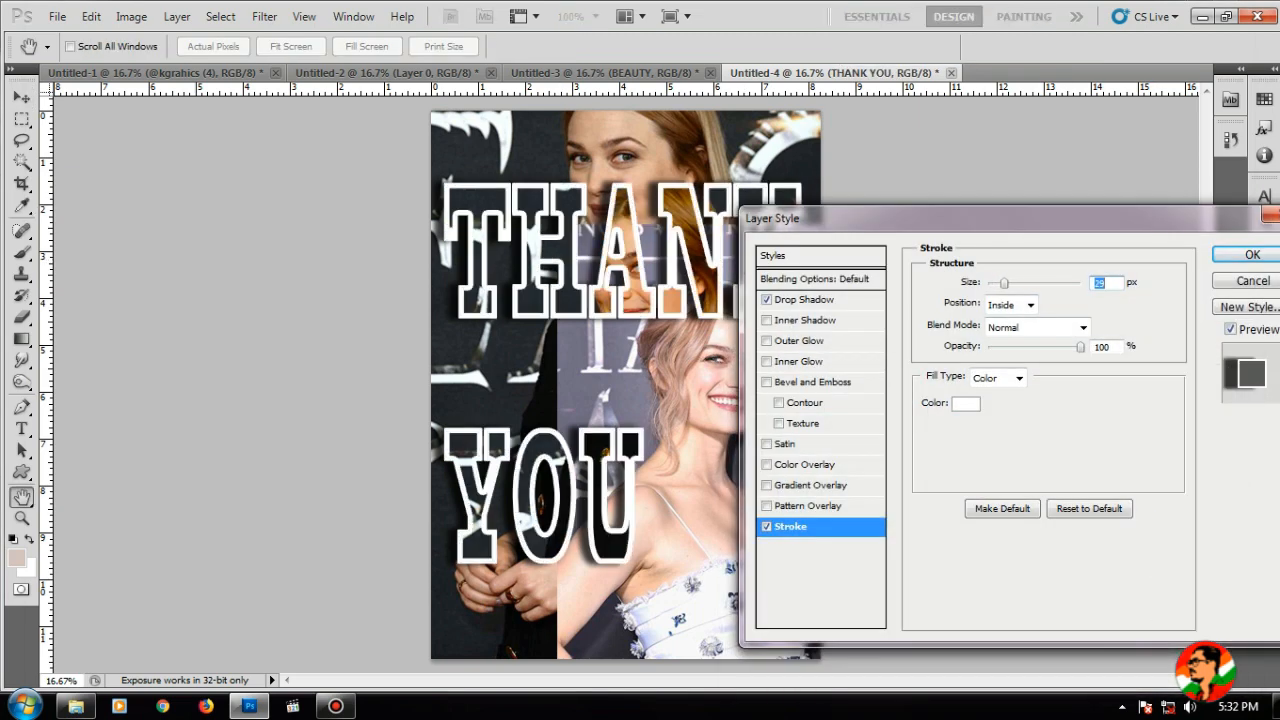
{"action": "key", "text": "Return"}
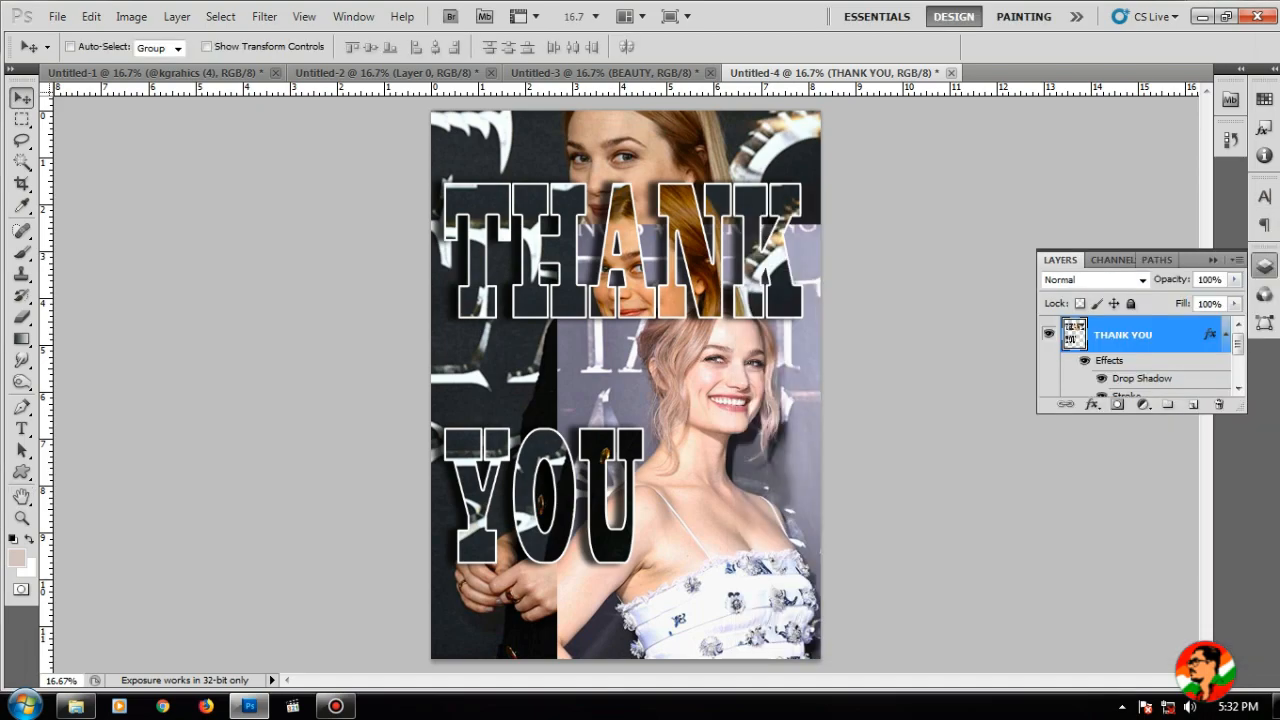